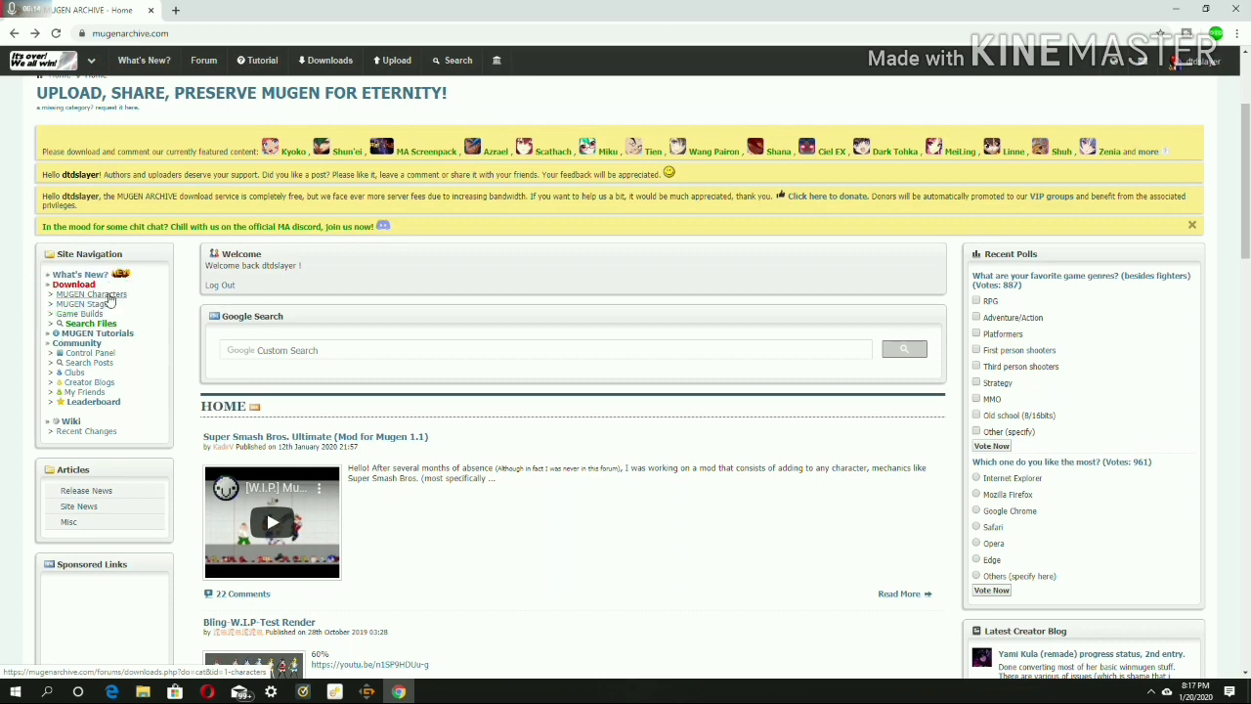
# Browse MUGEN Characters > Heroes > Naruto and open the Uchiha Itachi-1.1 file page (67.69 MB).
pyautogui.click(108, 296)
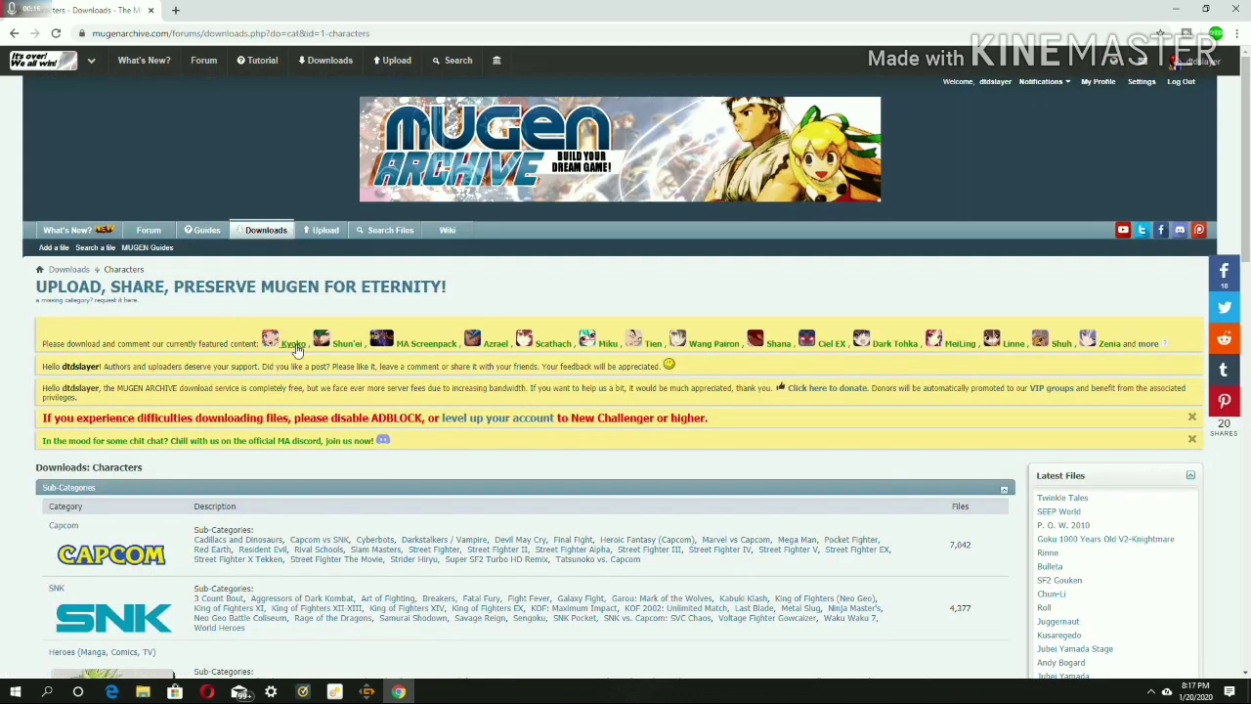
pyautogui.scroll(-3, 137, 391)
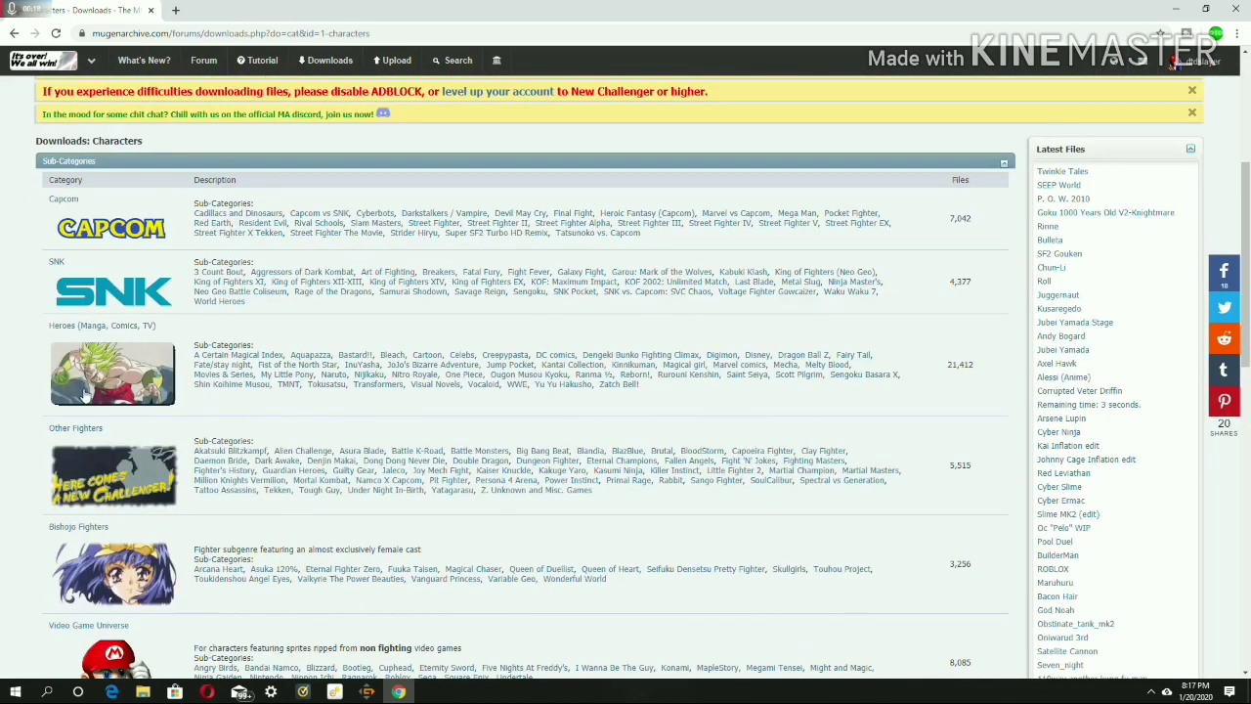
pyautogui.scroll(-5, 86, 396)
pyautogui.scroll(5, 127, 366)
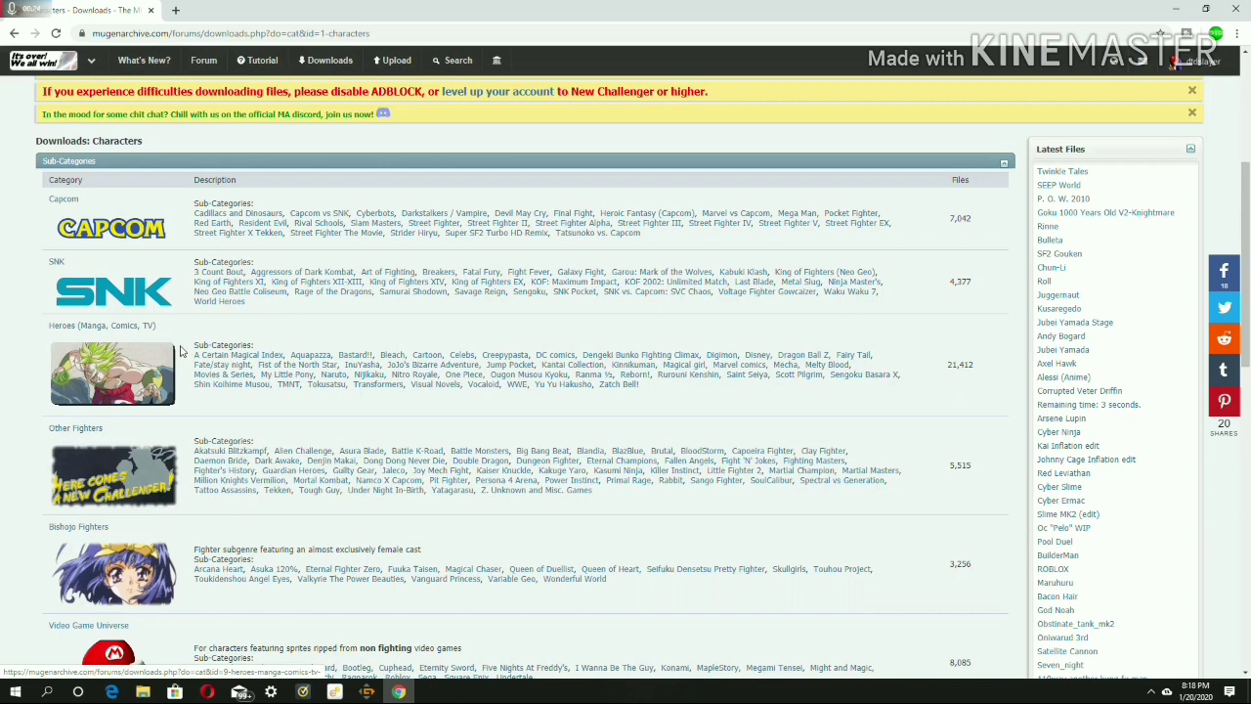
pyautogui.click(342, 379)
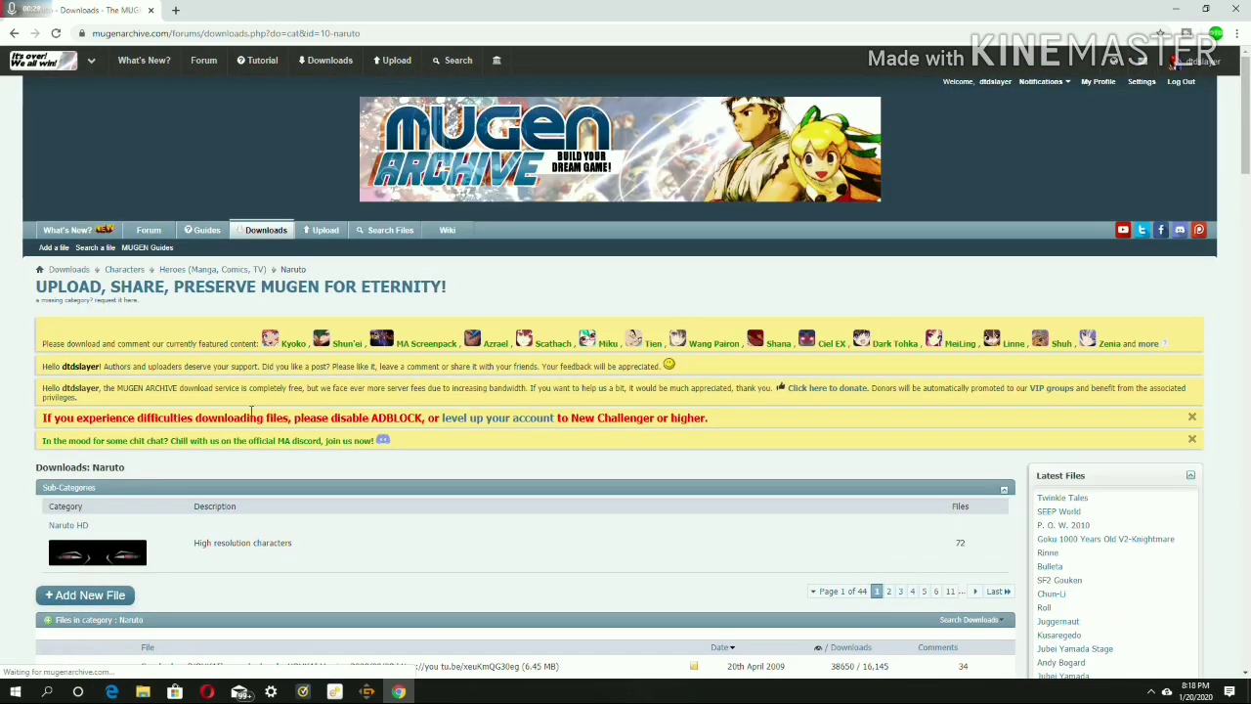
pyautogui.scroll(-3, 193, 318)
pyautogui.scroll(-5, 193, 319)
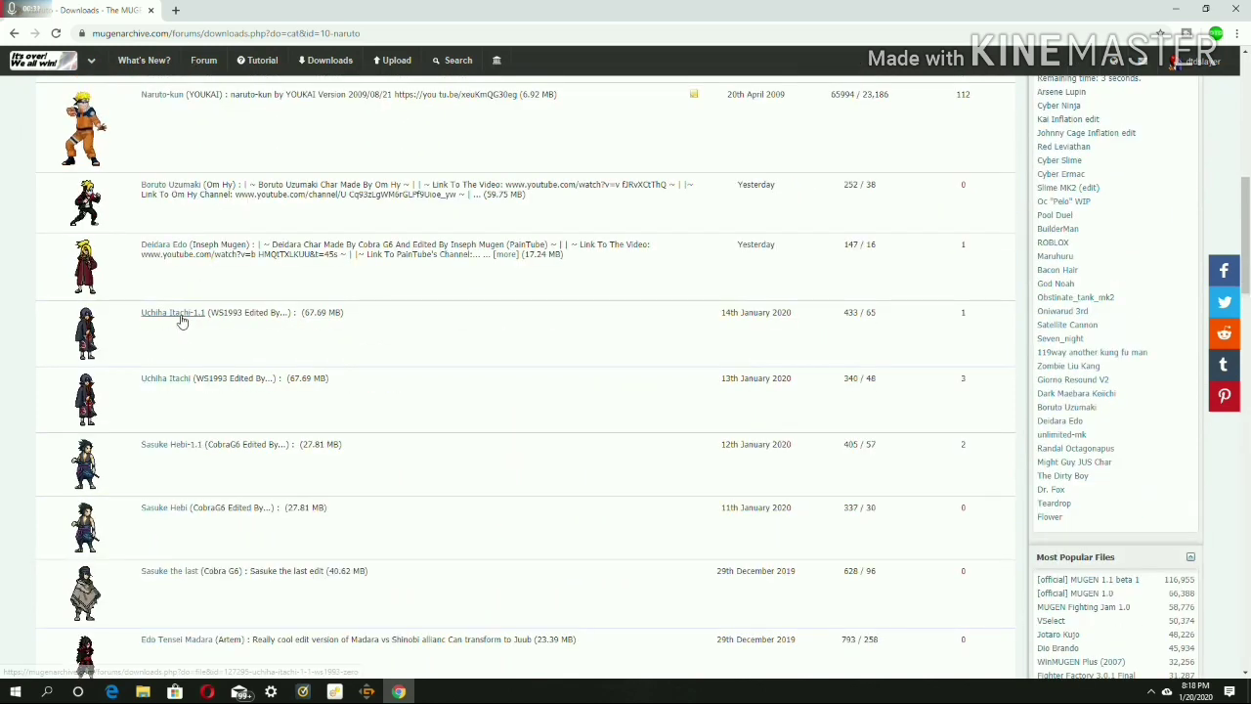
pyautogui.click(181, 315)
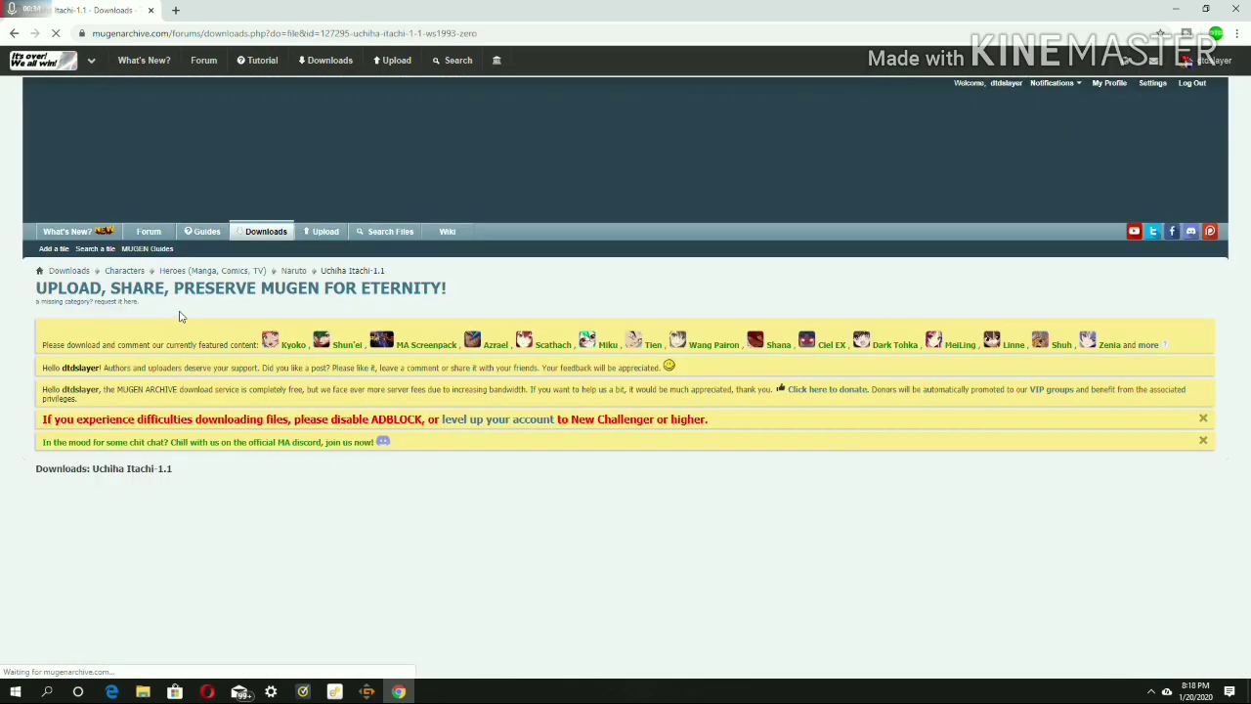
pyautogui.scroll(-2, 238, 389)
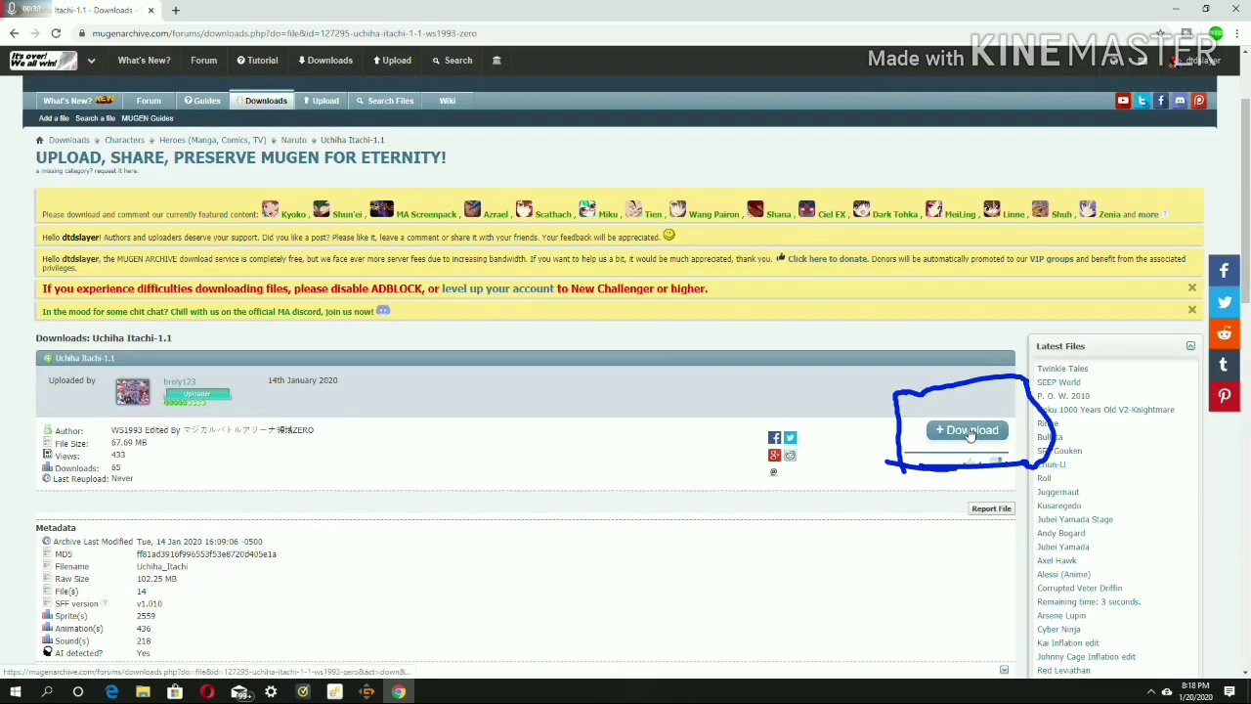
# Download the Uchiha_Itachi.zip archive from the Itachi file page.
pyautogui.click(933, 435)
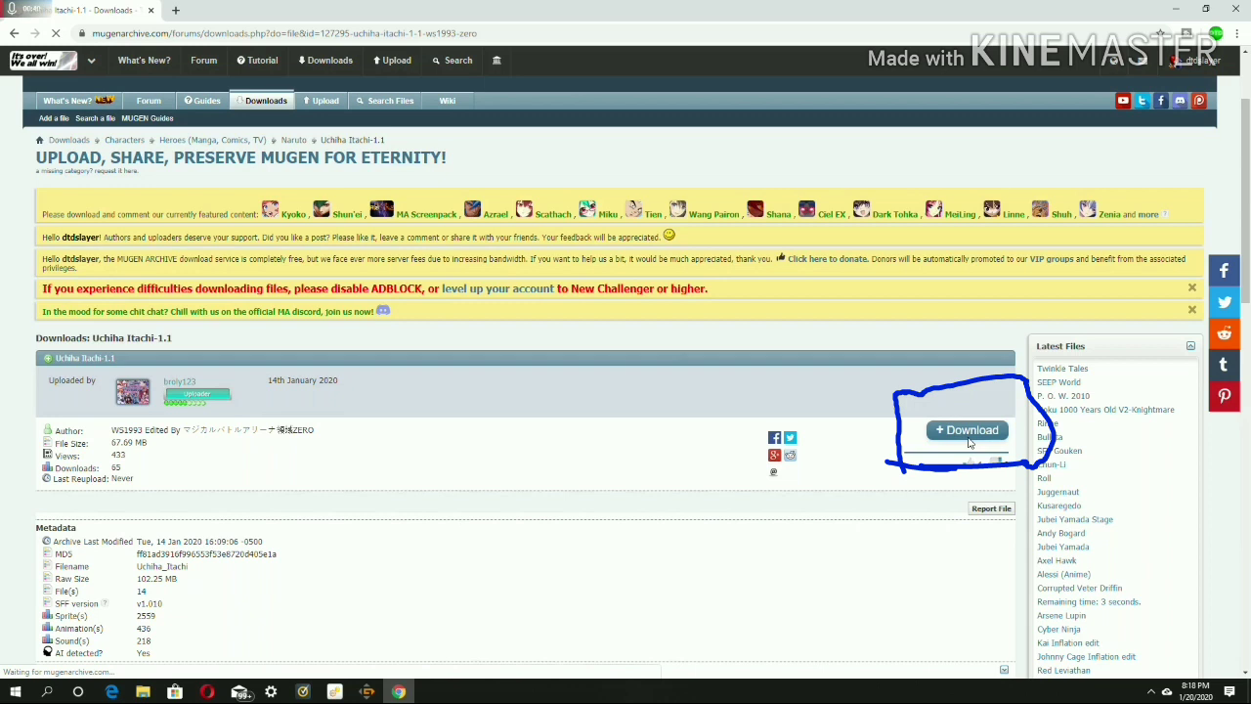
pyautogui.click(968, 435)
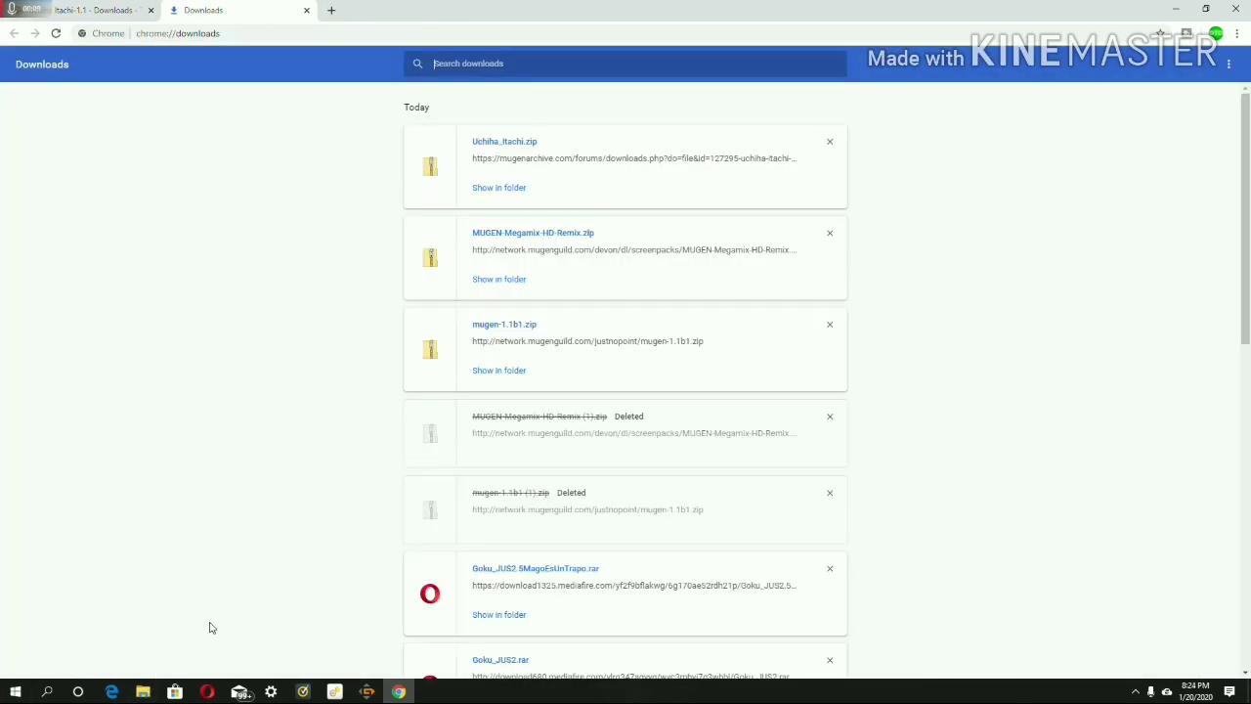
# Drag Uchiha_Itachi.zip to the desktop and extract it there with 7-Zip's Extract Here.
pyautogui.click(1205, 8)
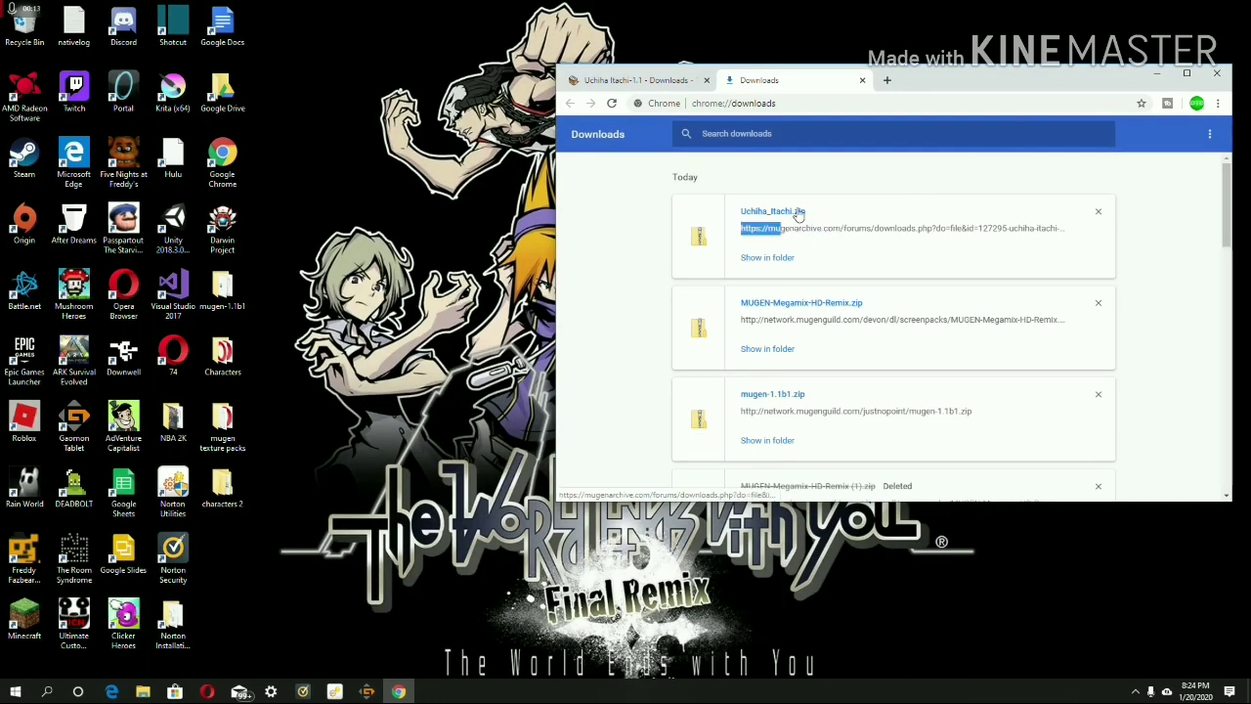
pyautogui.moveTo(792, 213)
pyautogui.mouseDown()
pyautogui.moveTo(536, 363)
pyautogui.moveTo(372, 338)
pyautogui.moveTo(387, 342)
pyautogui.mouseUp()
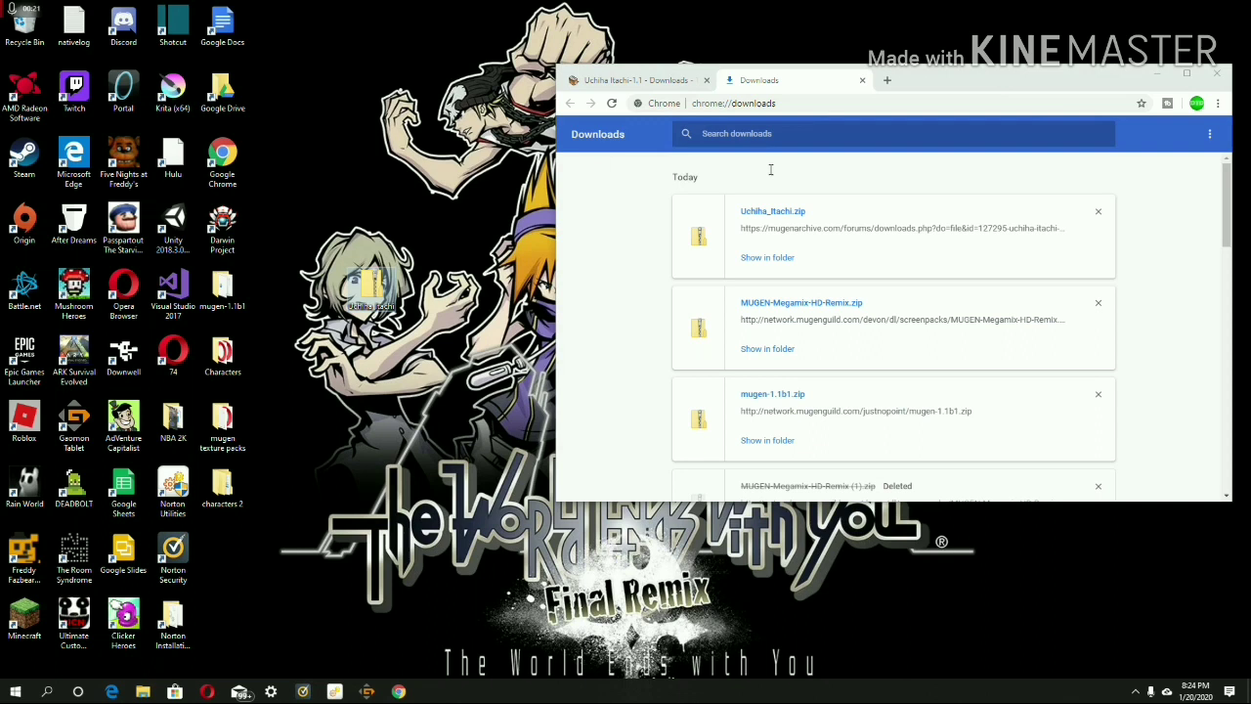
pyautogui.rightClick(377, 290)
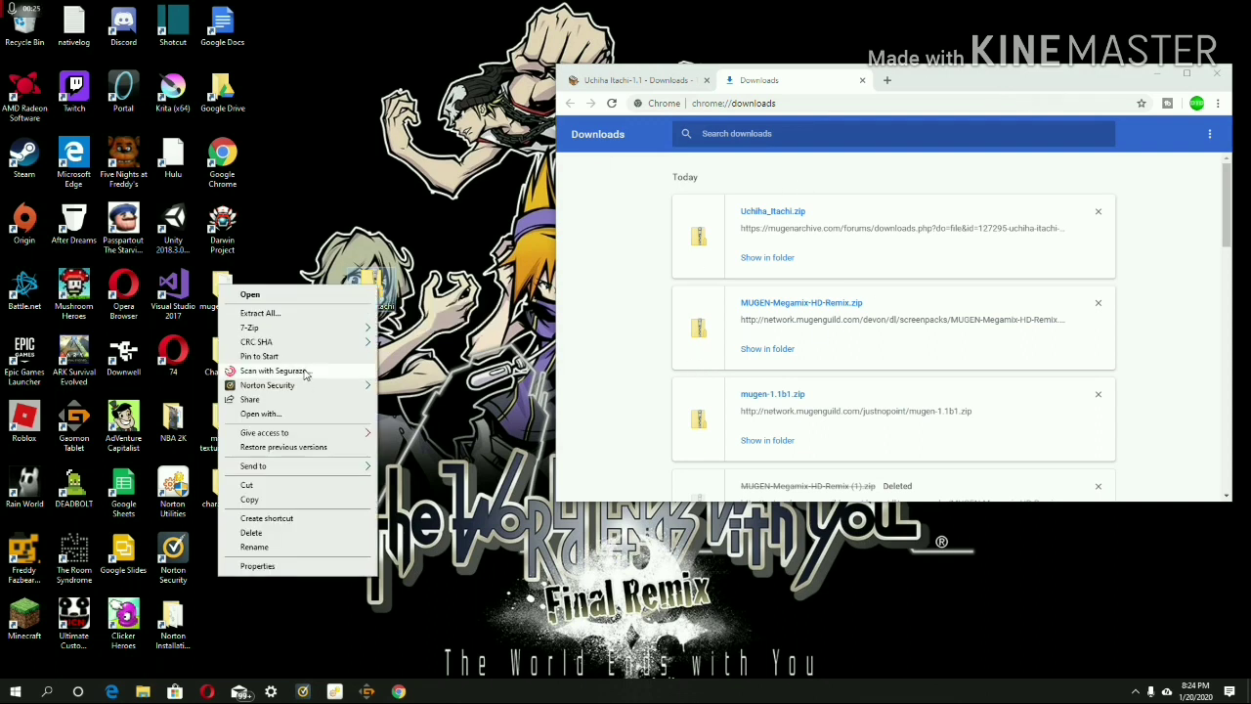
pyautogui.moveTo(309, 329)
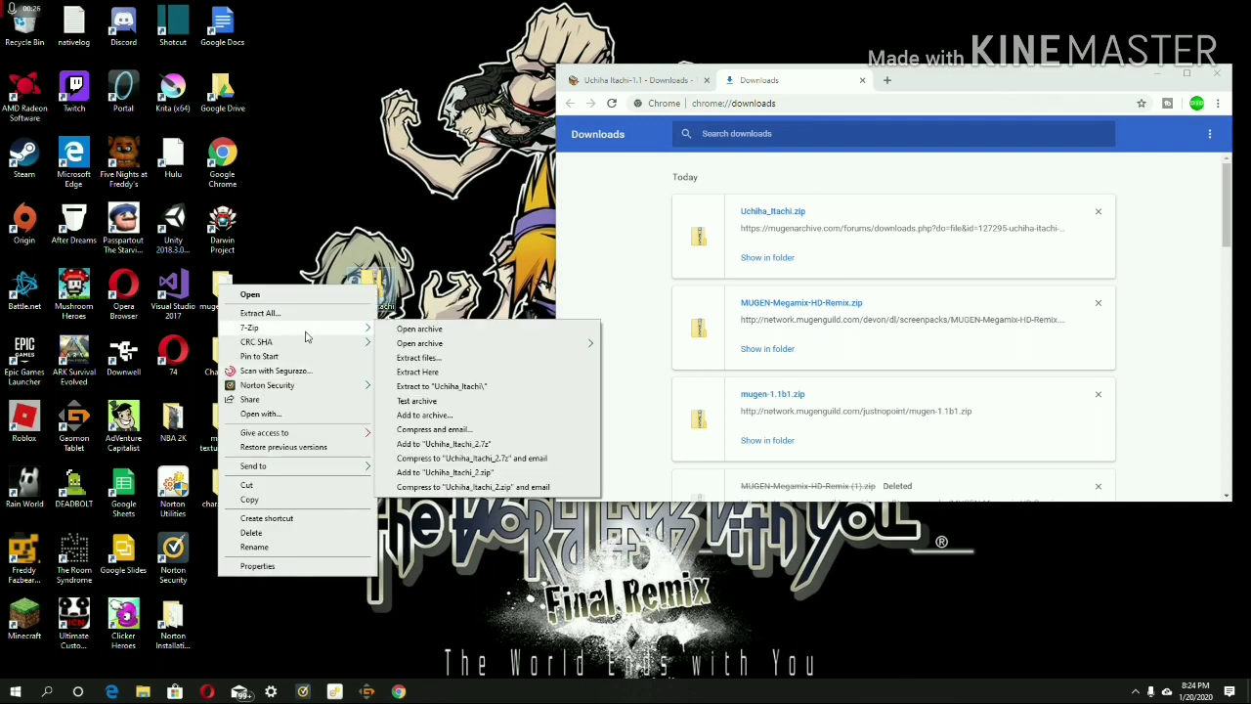
pyautogui.click(405, 374)
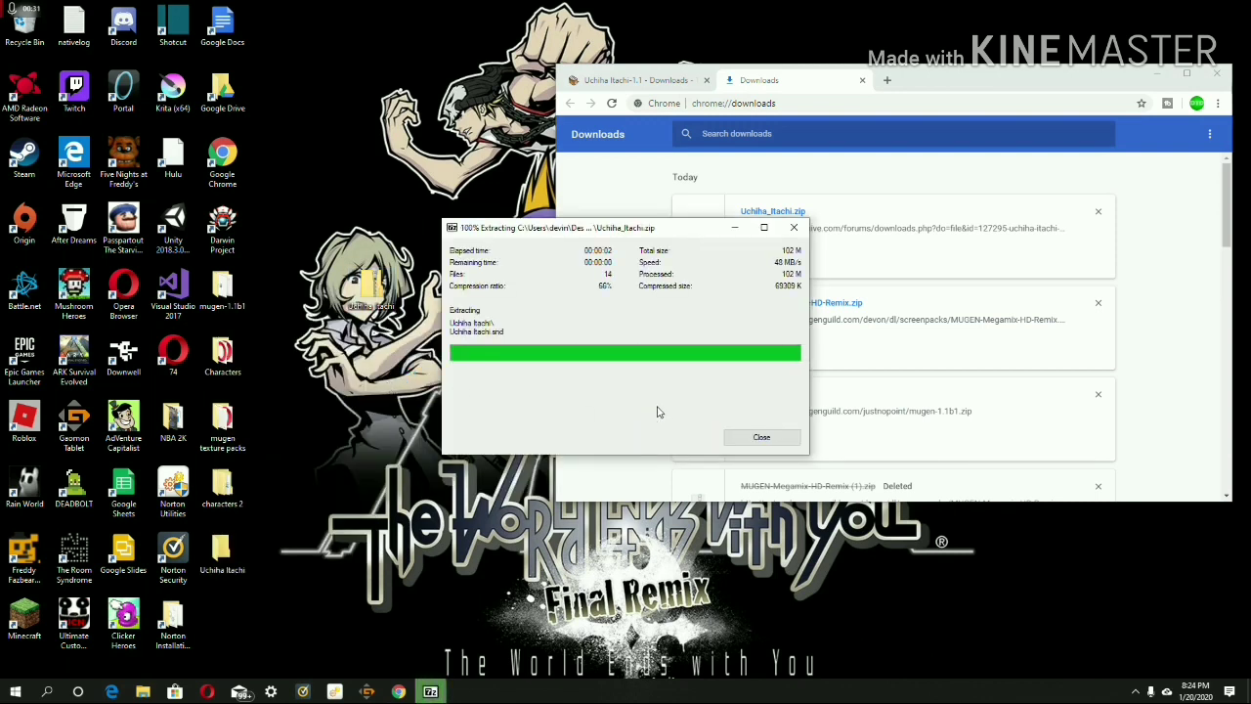
pyautogui.moveTo(223, 549)
pyautogui.mouseDown()
pyautogui.moveTo(441, 400)
pyautogui.moveTo(372, 347)
pyautogui.mouseUp()
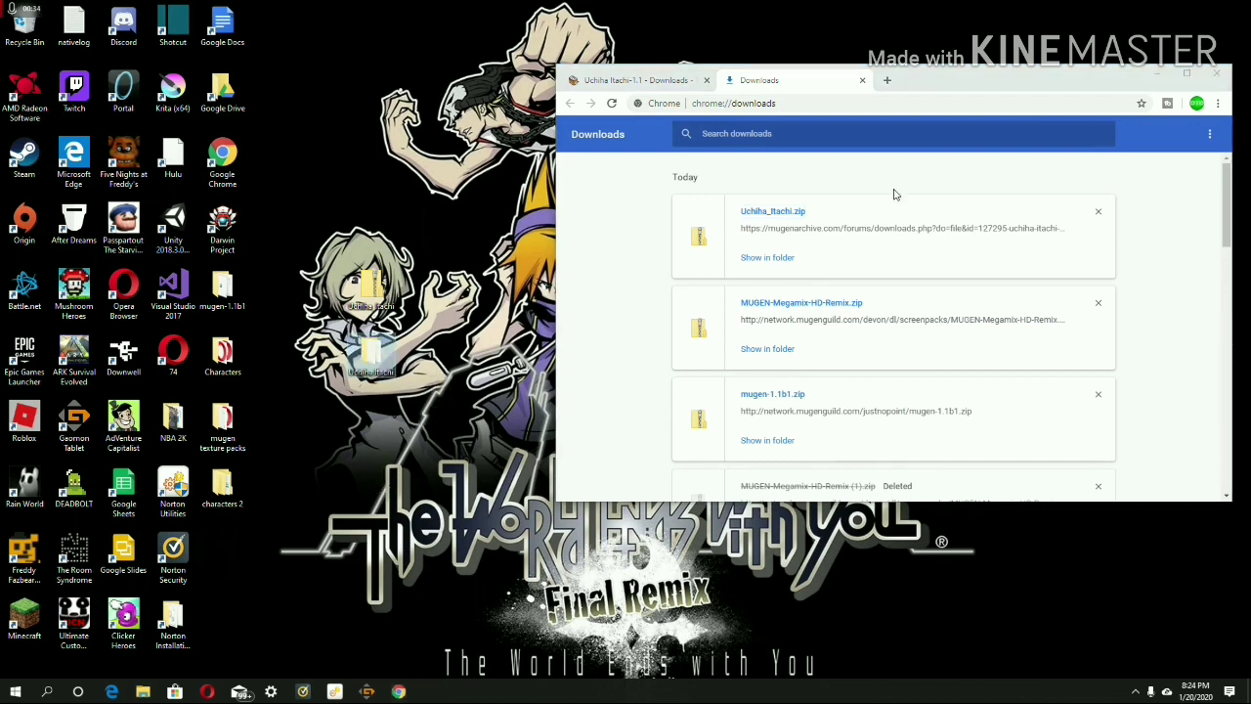
# Move the extracted Uchiha Itachi folder into mugen-1.1b1's chars folder.
pyautogui.click(1222, 79)
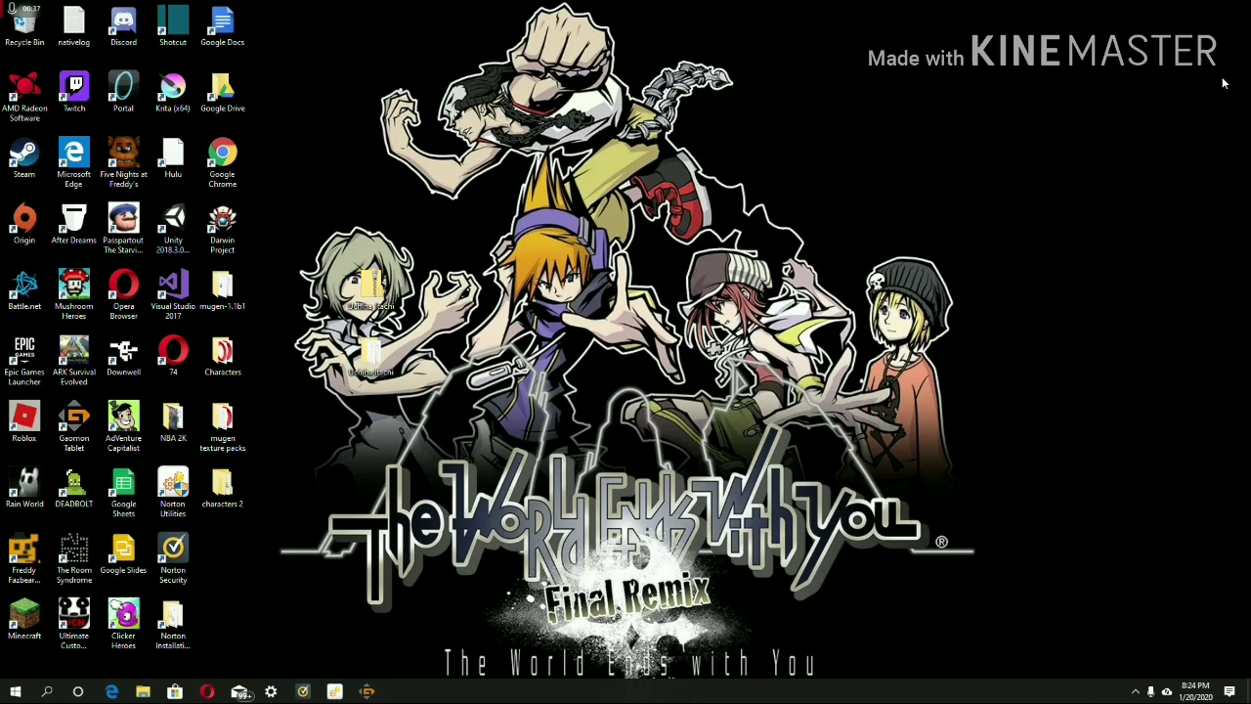
pyautogui.doubleClick(222, 288)
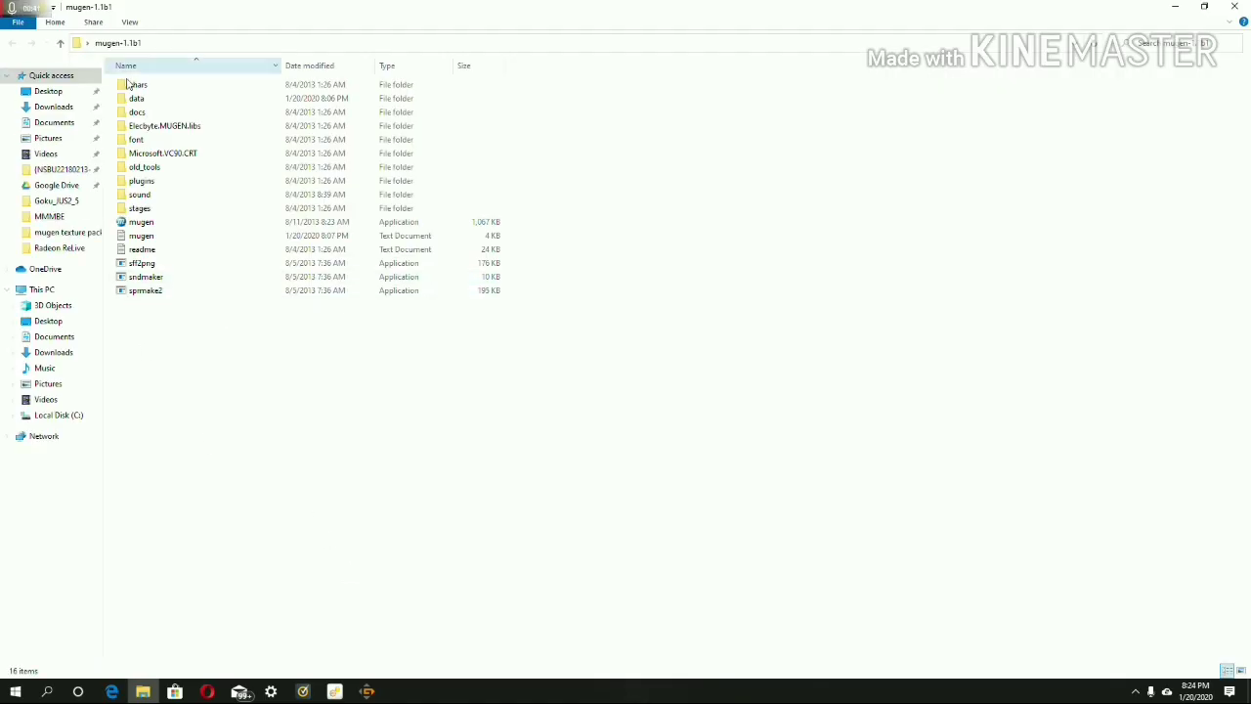
pyautogui.click(152, 91)
pyautogui.doubleClick(152, 91)
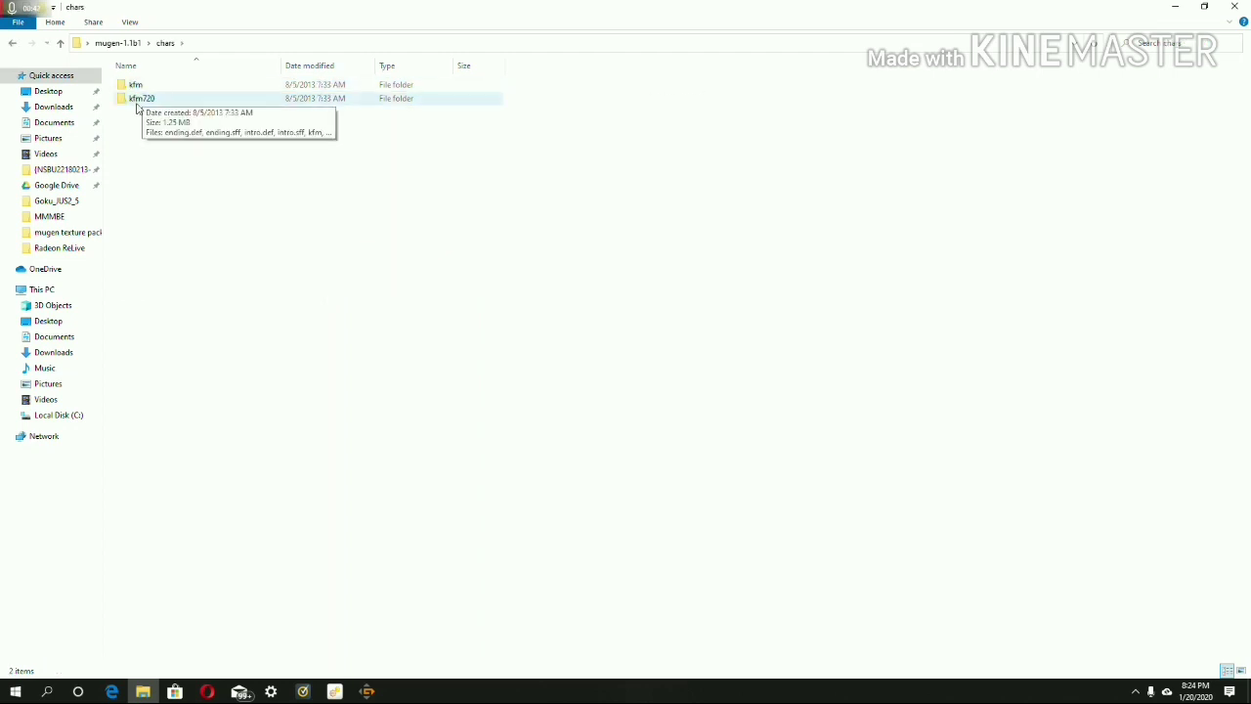
pyautogui.click(1215, 13)
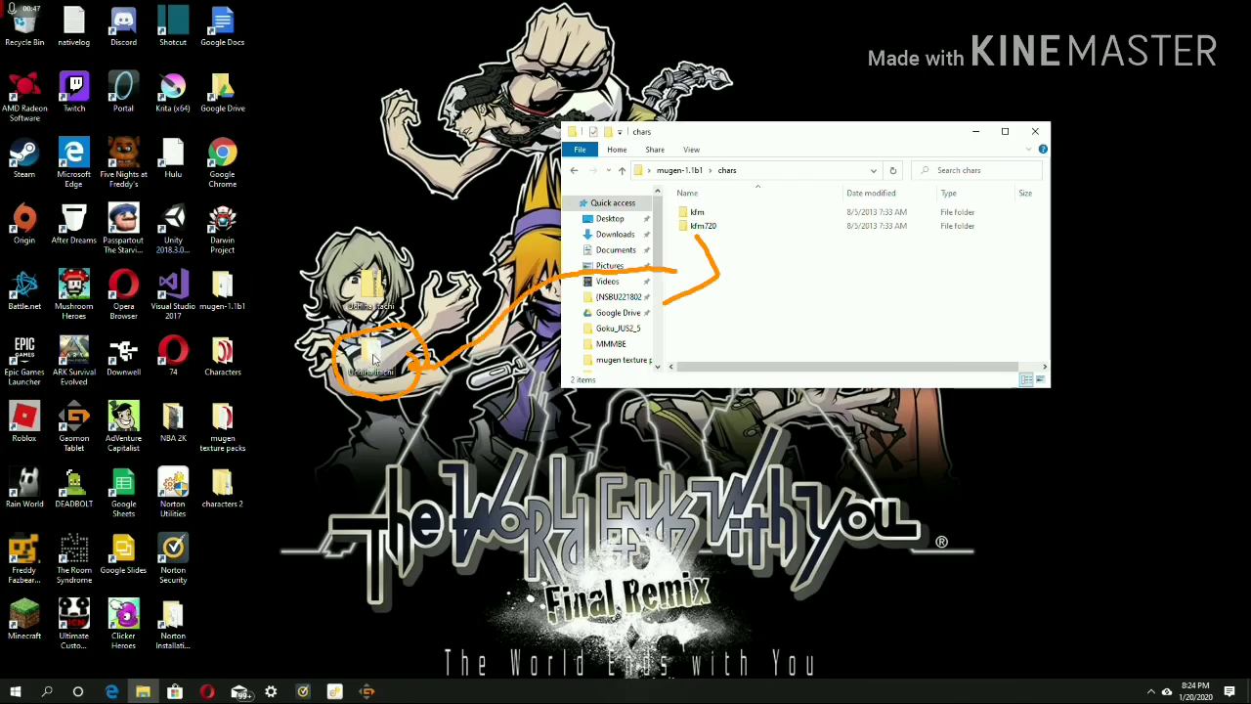
pyautogui.moveTo(378, 355)
pyautogui.mouseDown()
pyautogui.moveTo(724, 245)
pyautogui.moveTo(707, 257)
pyautogui.mouseUp()
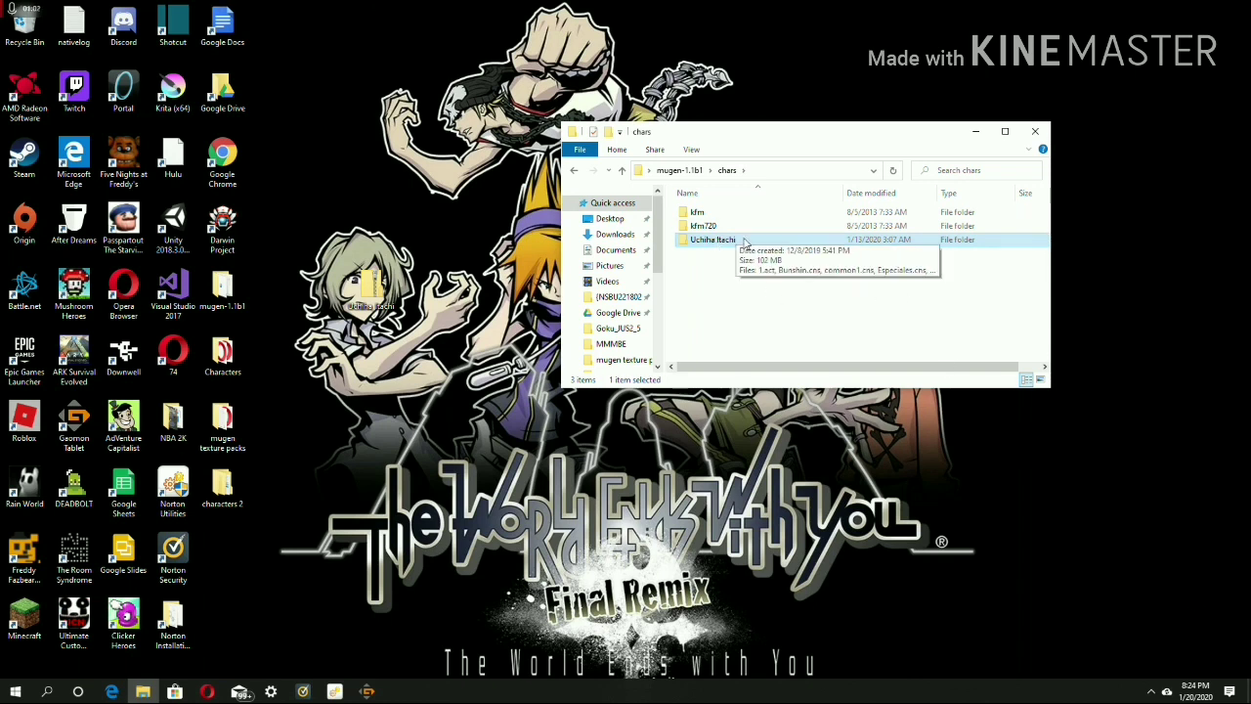
# Copy the Uchiha Itachi folder's exact name, leaving the folder name unchanged.
pyautogui.click(743, 240)
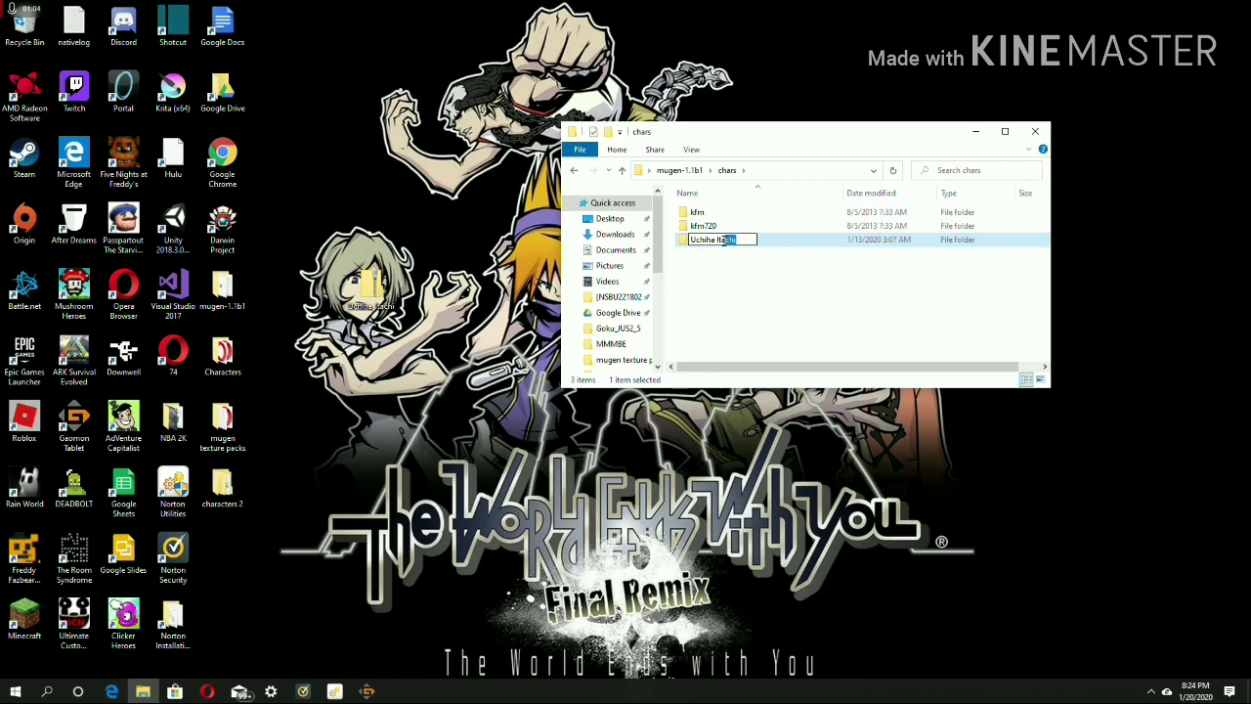
pyautogui.moveTo(724, 242); pyautogui.dragTo(700, 243)
pyautogui.rightClick(743, 242)
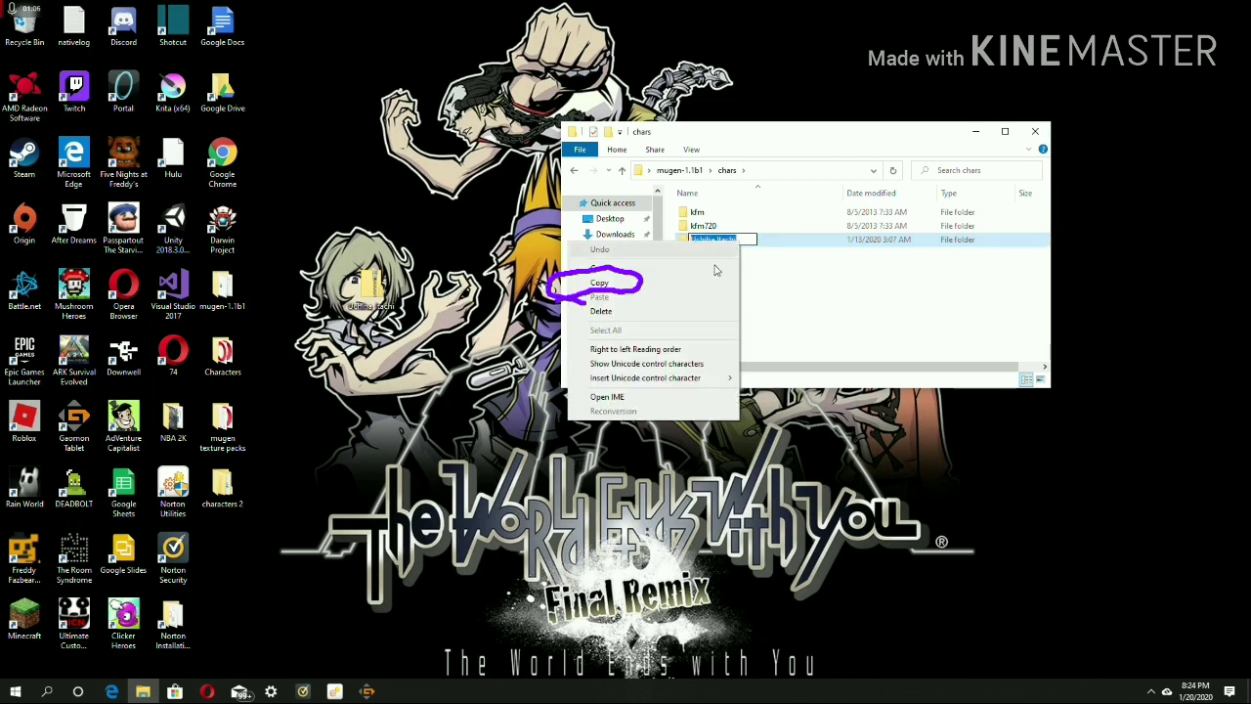
pyautogui.click(664, 287)
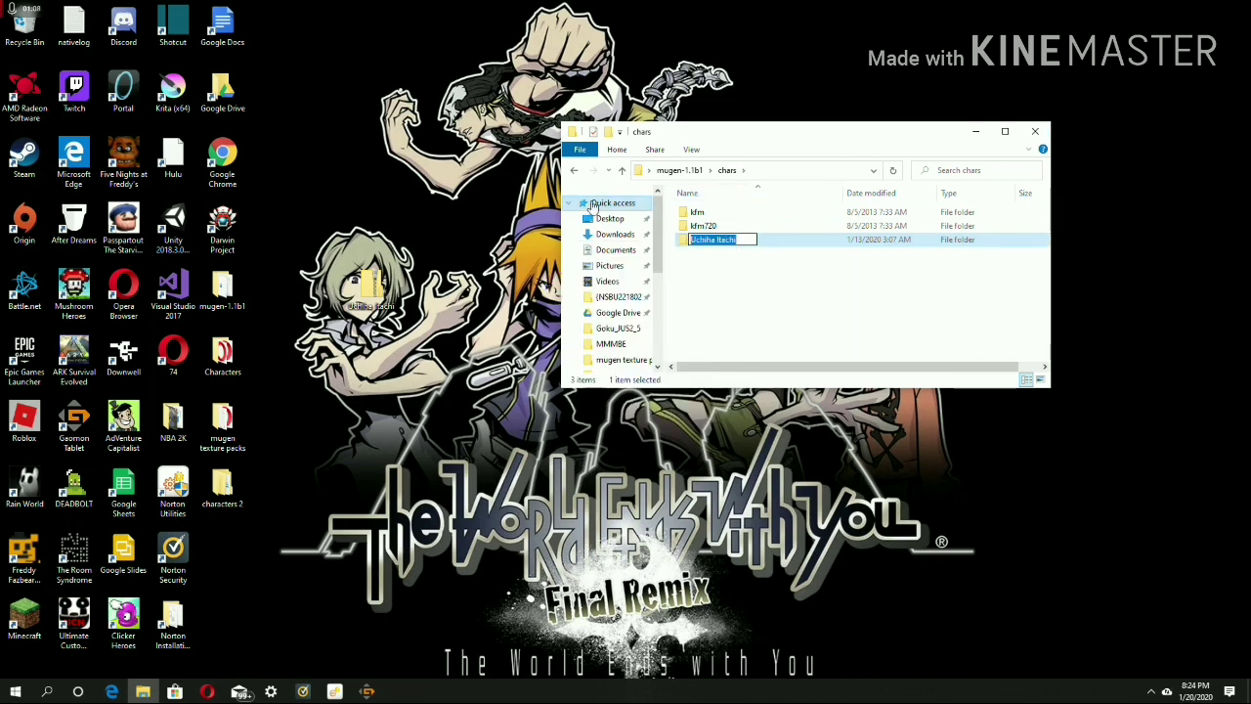
pyautogui.click(661, 217)
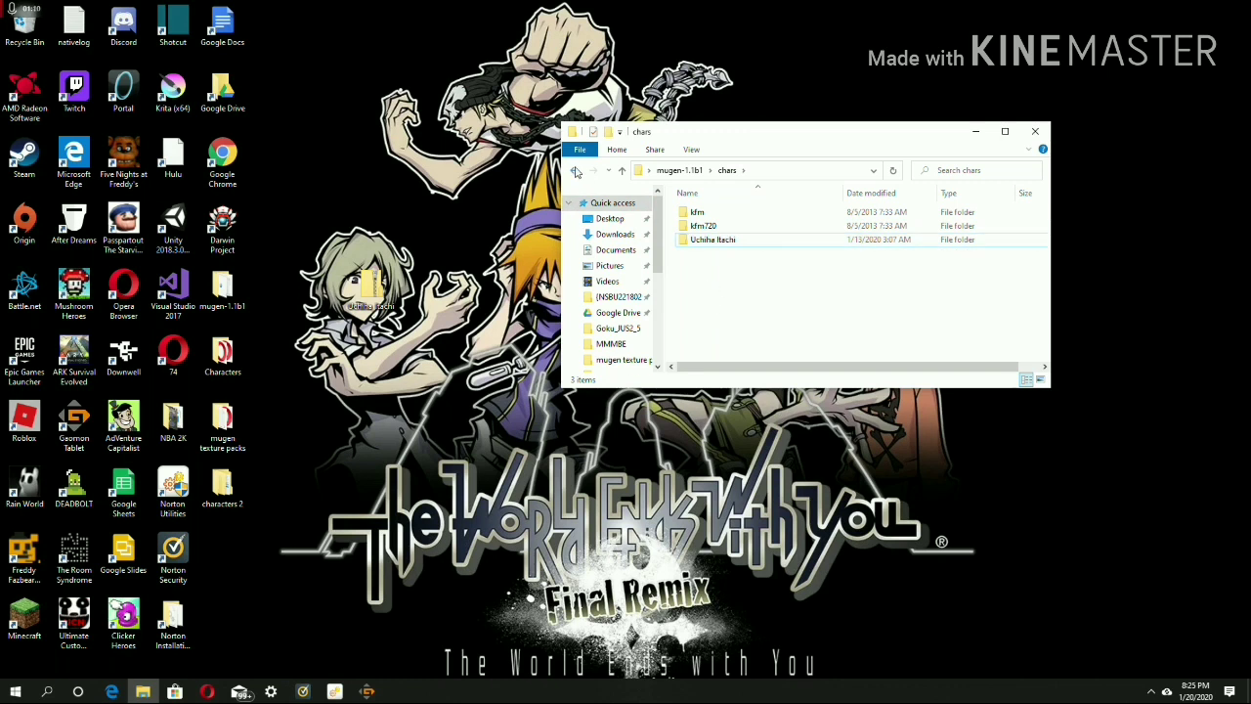
# Open select.def from mugen-1.1b1's data\MMMHD folder in Notepad.
pyautogui.click(575, 174)
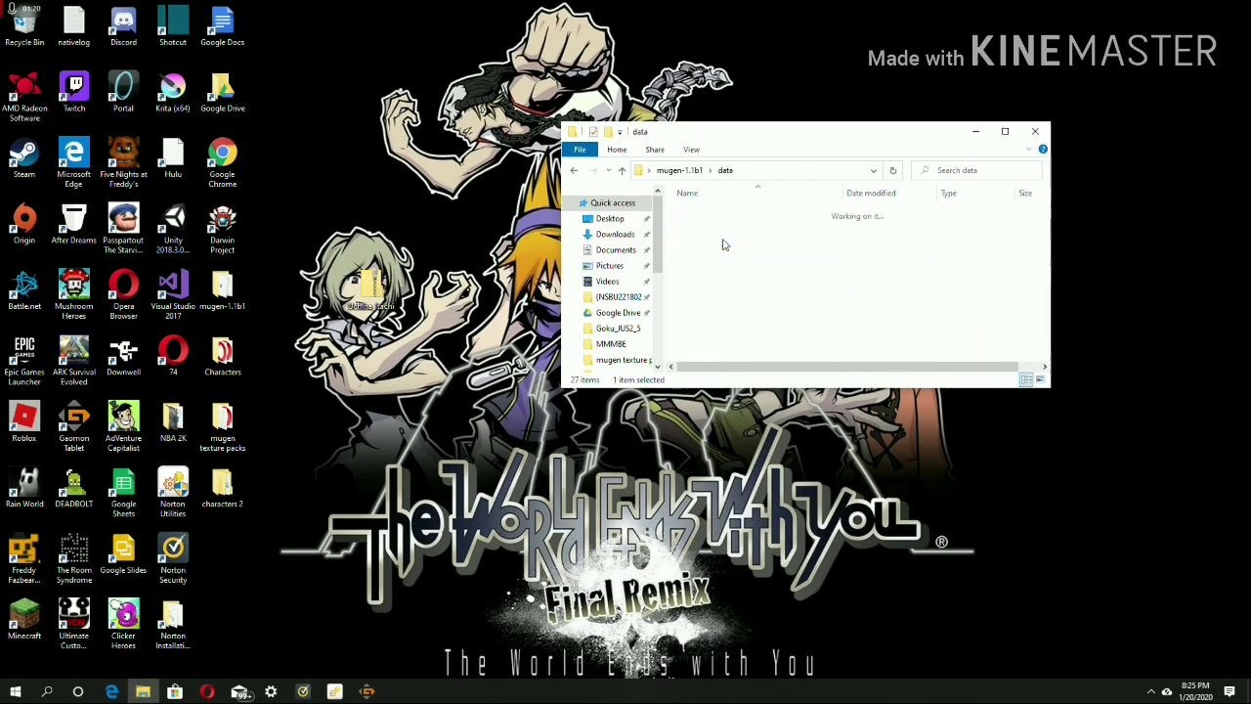
pyautogui.doubleClick(723, 243)
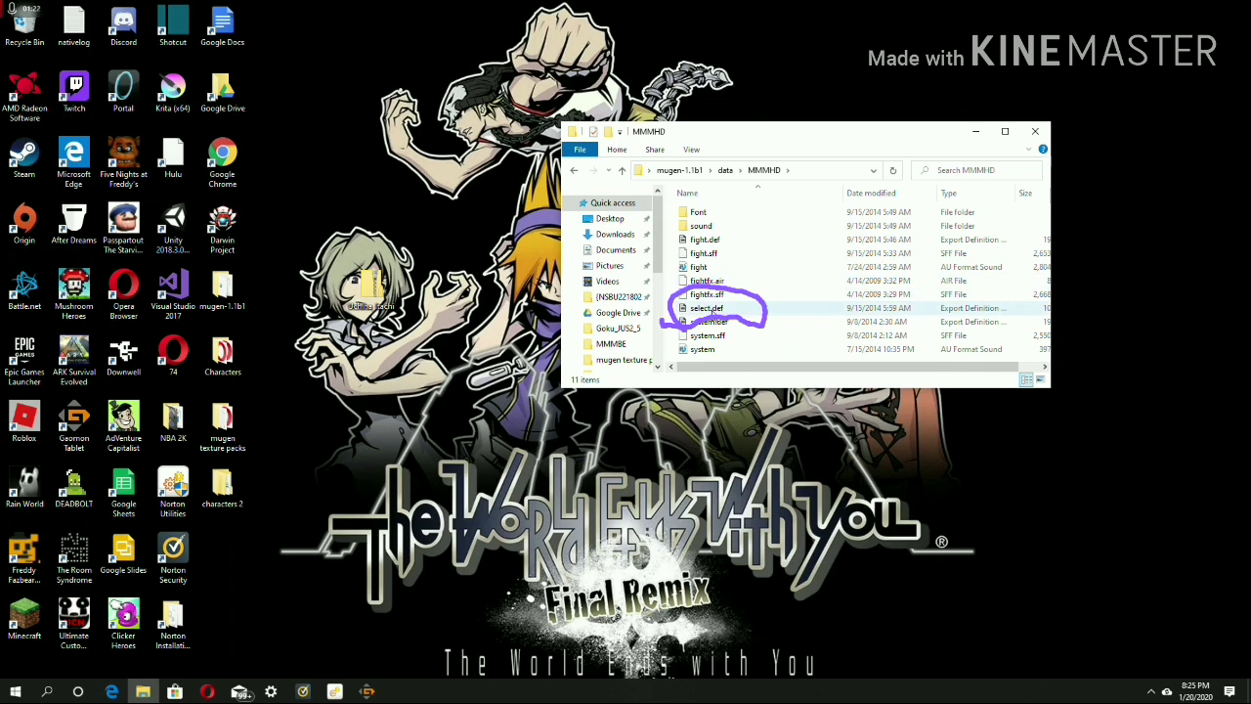
pyautogui.rightClick(718, 308)
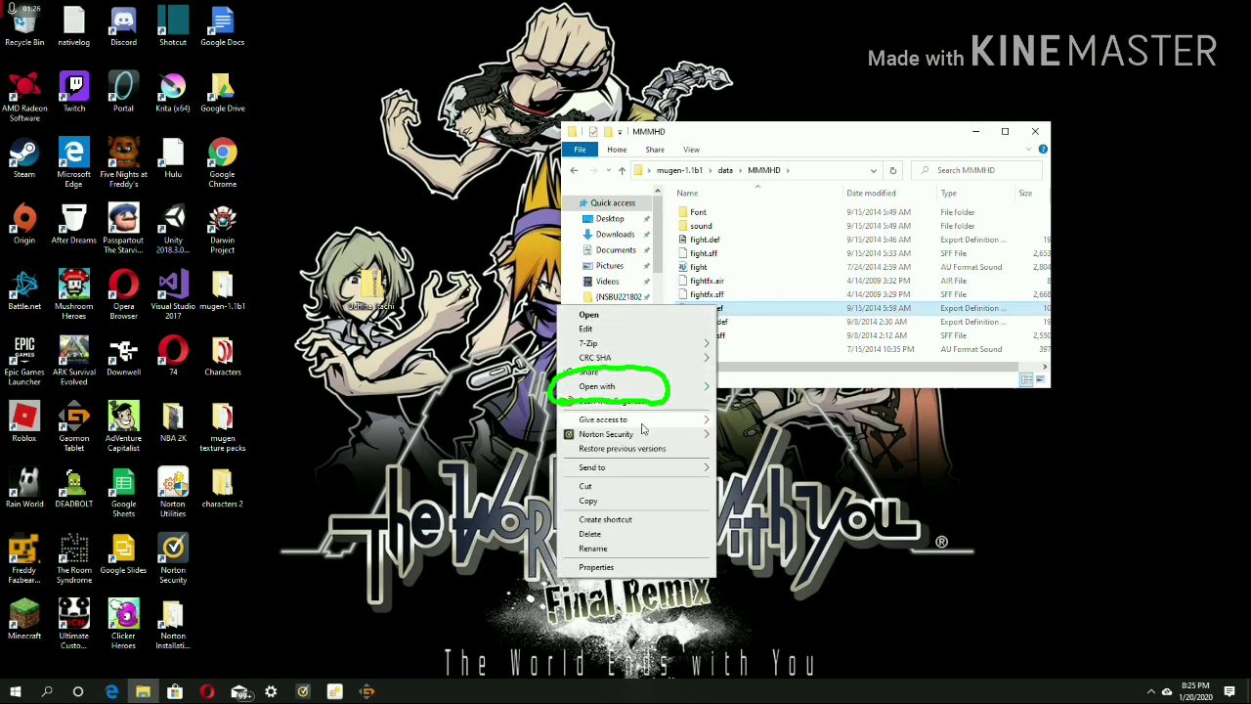
pyautogui.moveTo(640, 391)
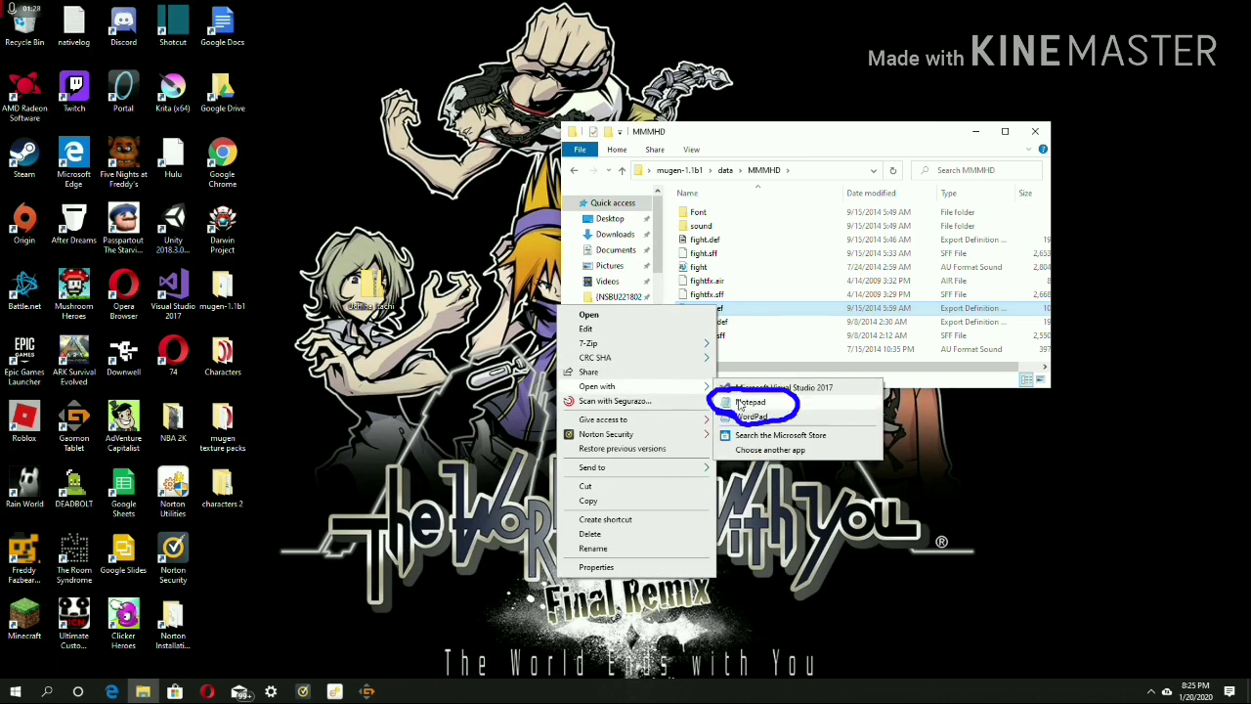
pyautogui.click(743, 405)
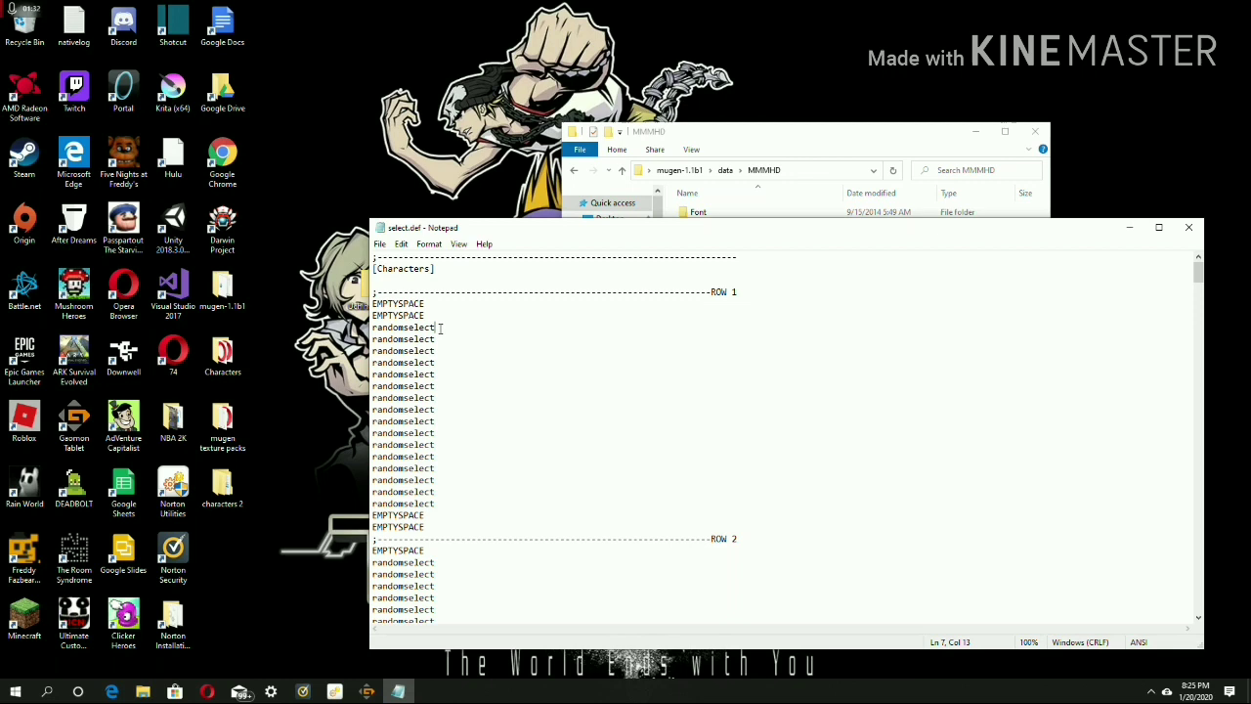
# Replace the first ROW 1 randomselect with Uchiha Itachi, then save and close select.def.
pyautogui.moveTo(427, 327); pyautogui.dragTo(369, 326)
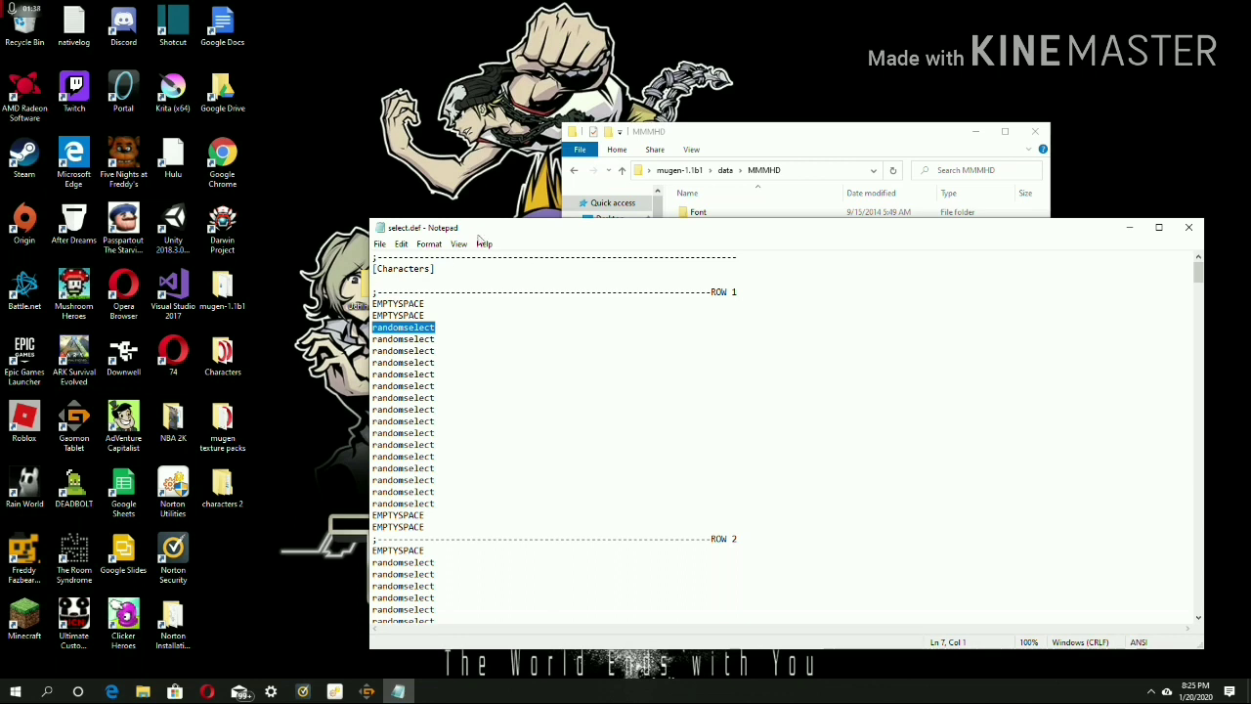
pyautogui.rightClick(470, 334)
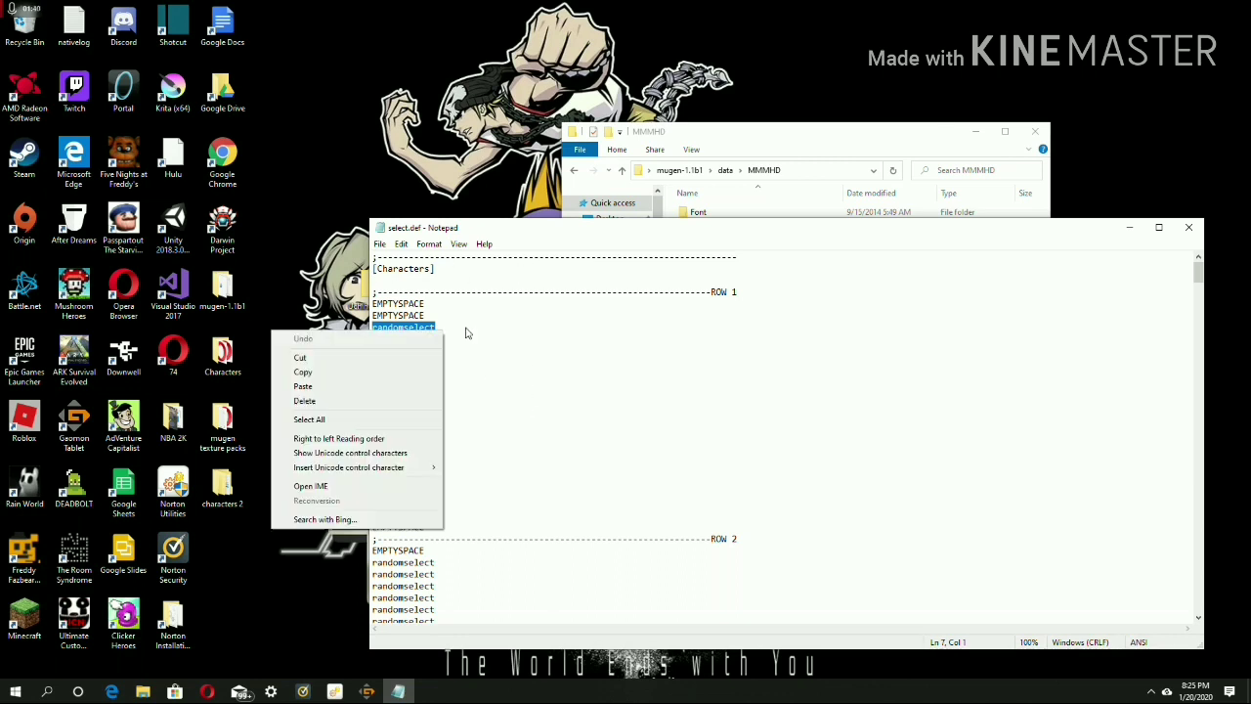
pyautogui.click(390, 390)
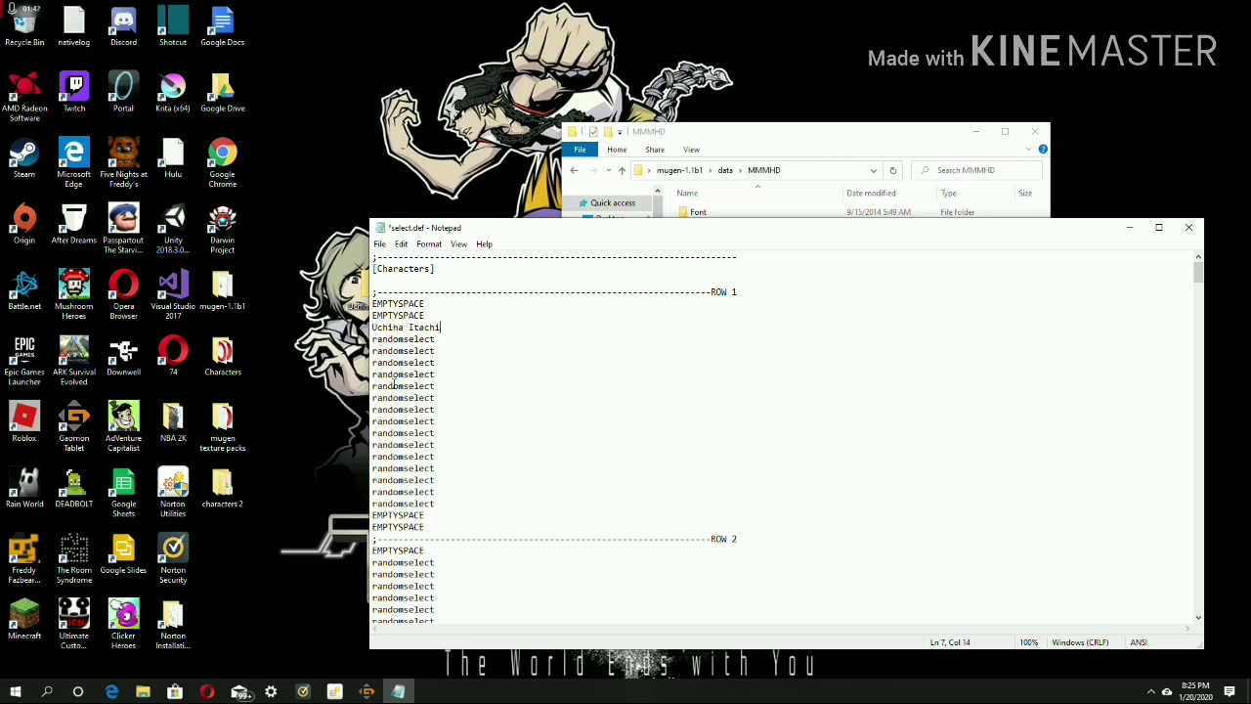
pyautogui.click(1189, 227)
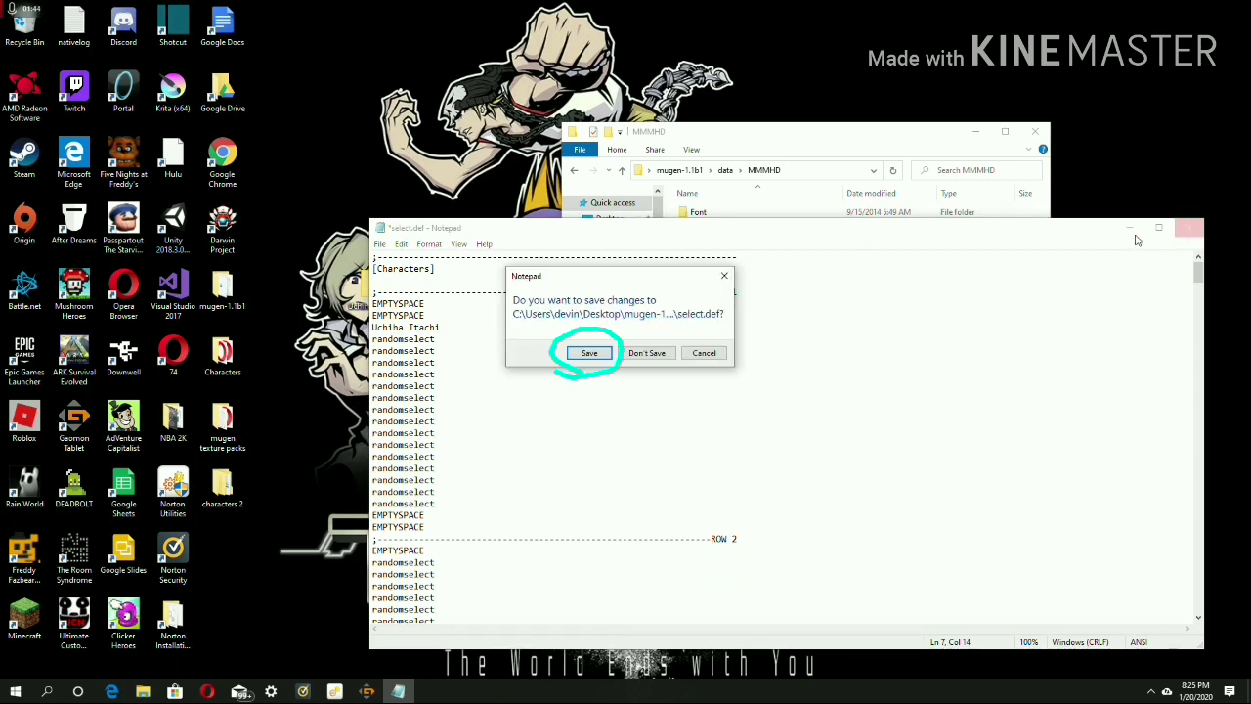
pyautogui.click(589, 353)
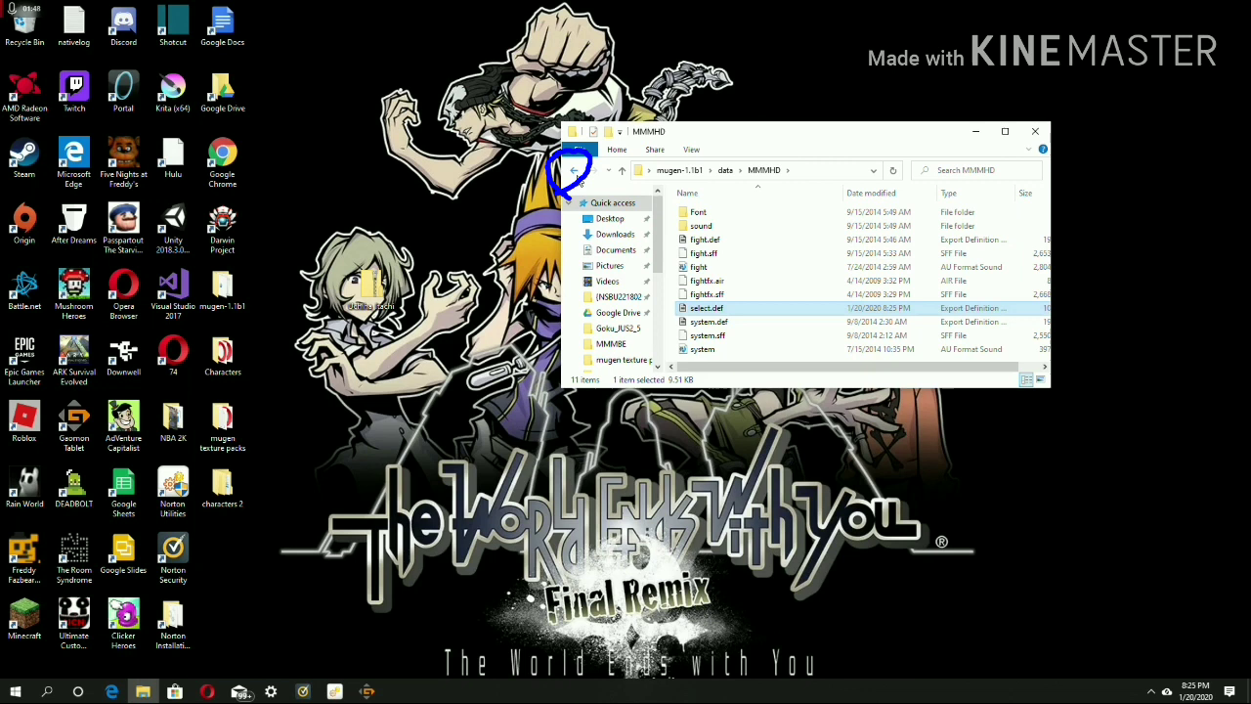
# Return to the mugen-1.1b1 folder and run mugen.exe.
pyautogui.click(574, 170)
pyautogui.click(572, 170)
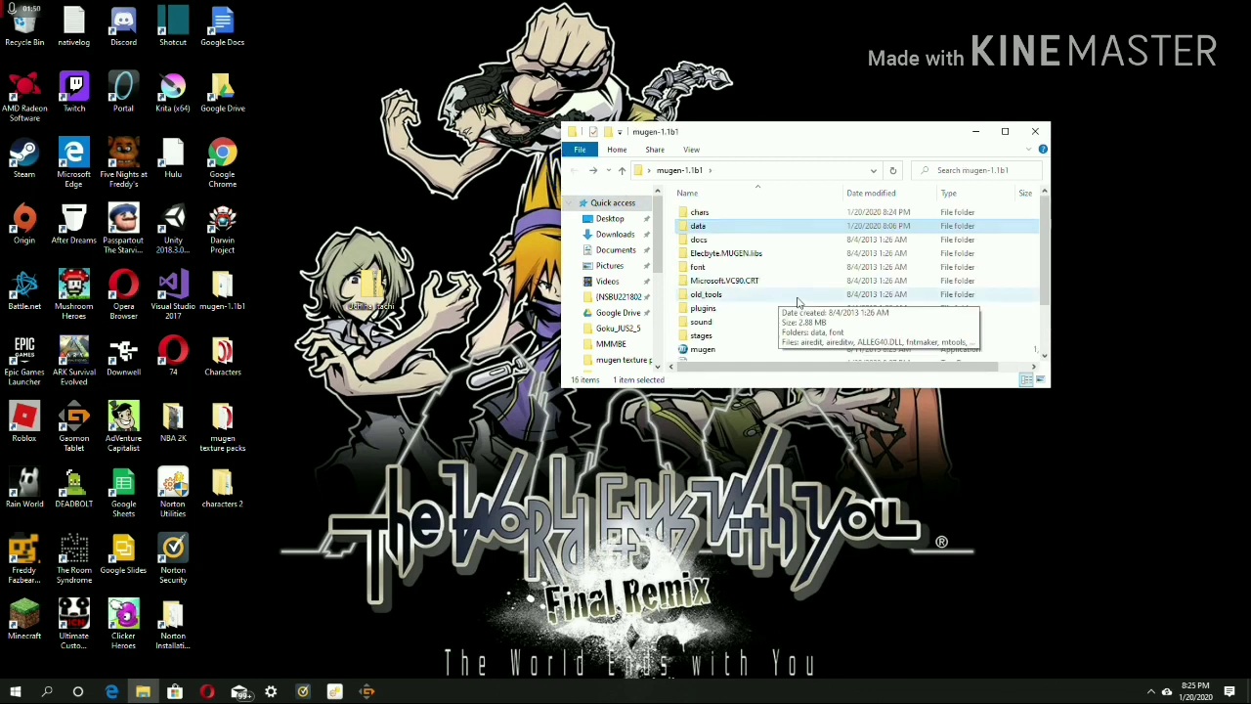
pyautogui.scroll(-2, 749, 302)
pyautogui.doubleClick(726, 314)
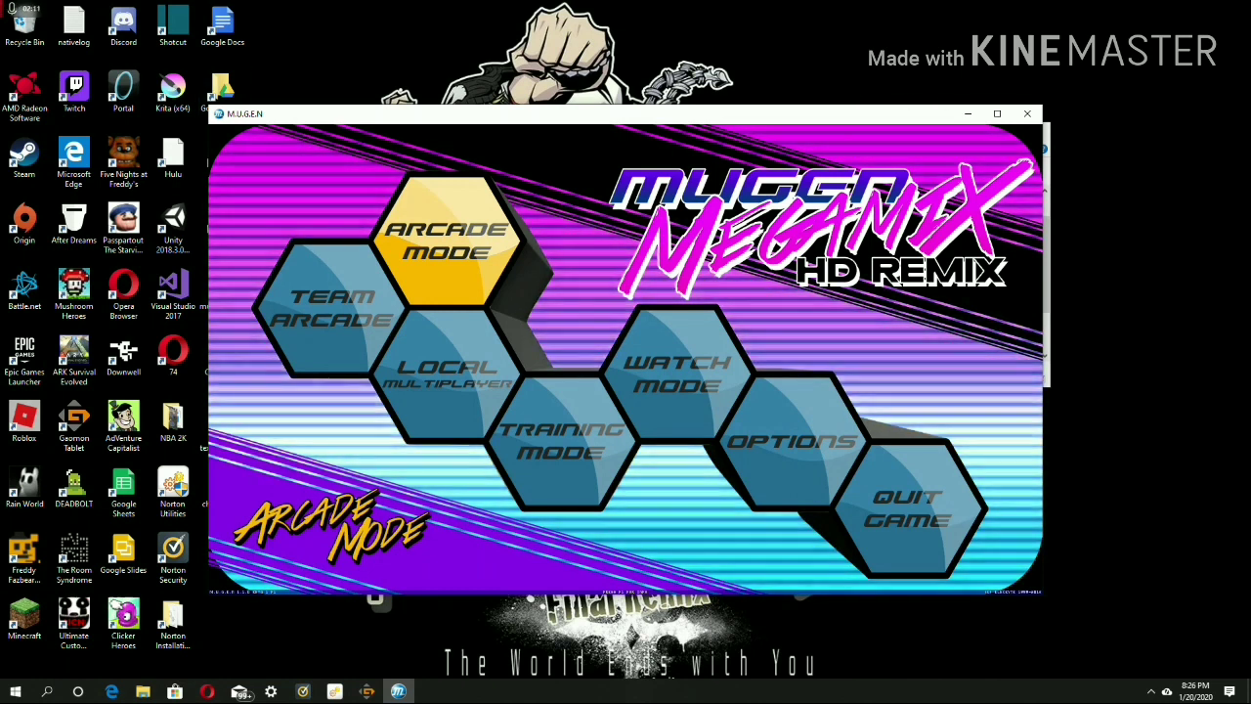
# Maximize the MUGEN window and enter Arcade Mode's character select, with Uchiha Itachi in slot one.
pyautogui.doubleClick(929, 113)
pyautogui.press('Return')
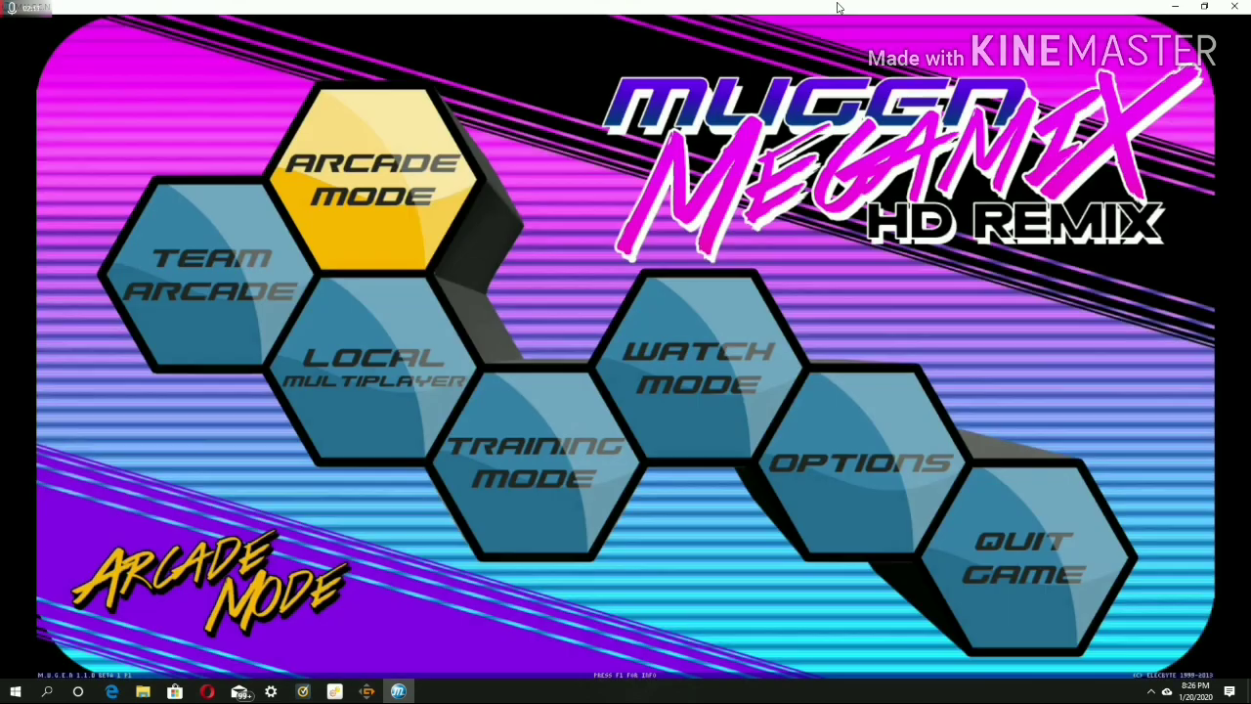
pyautogui.press('Return')
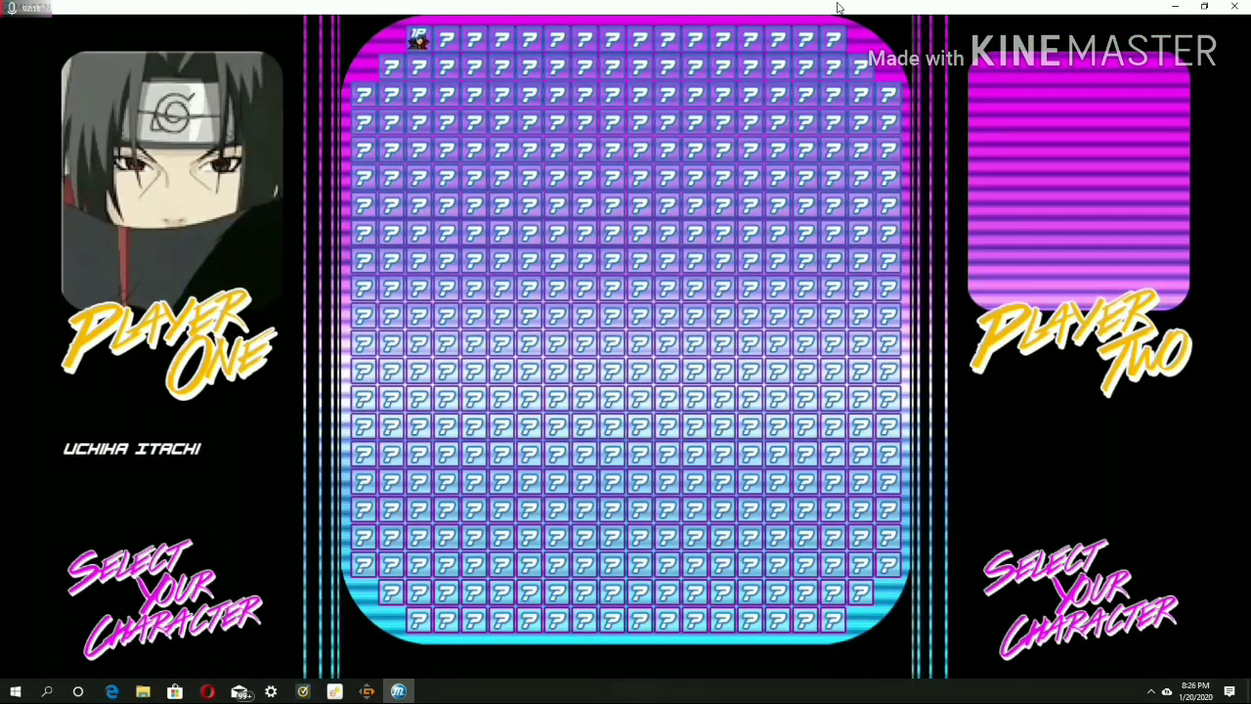